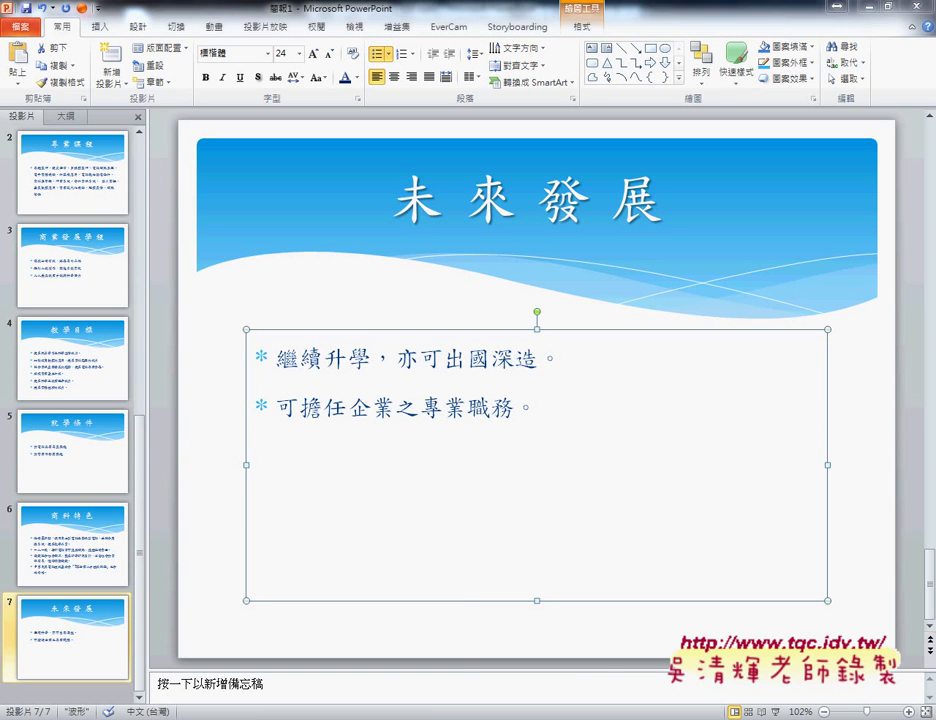
Step: Check the exam instructions PDF in the browser, then return to PowerPoint
key(alt+Tab)
click(160, 12)
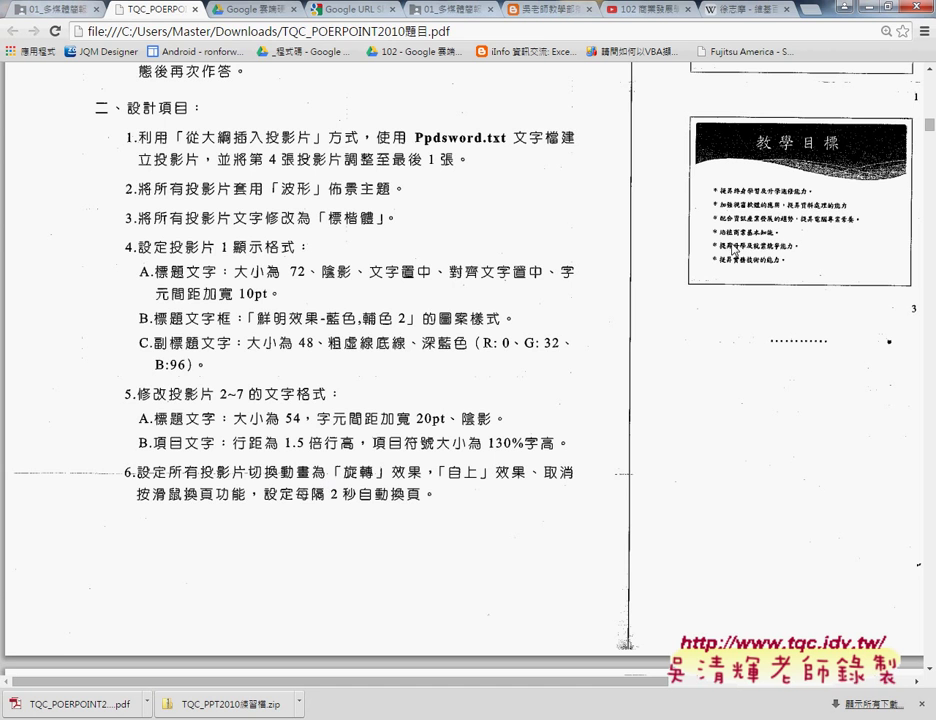
click(863, 7)
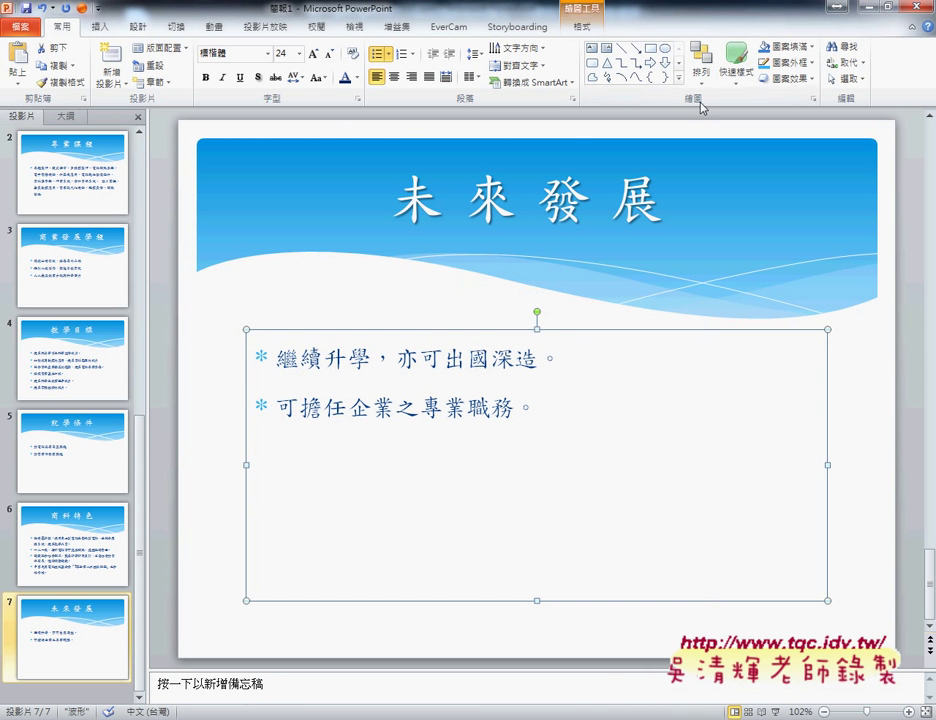
Step: Select the title slide and show its transition settings on the Transitions (切換) tab
scroll(119, 186, up, 1)
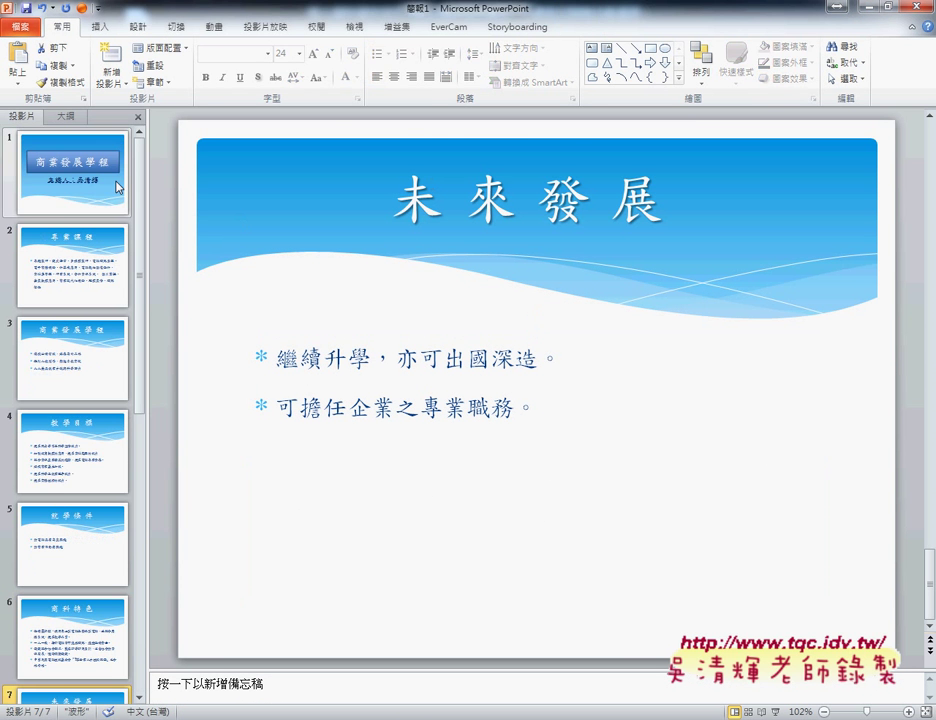
click(115, 189)
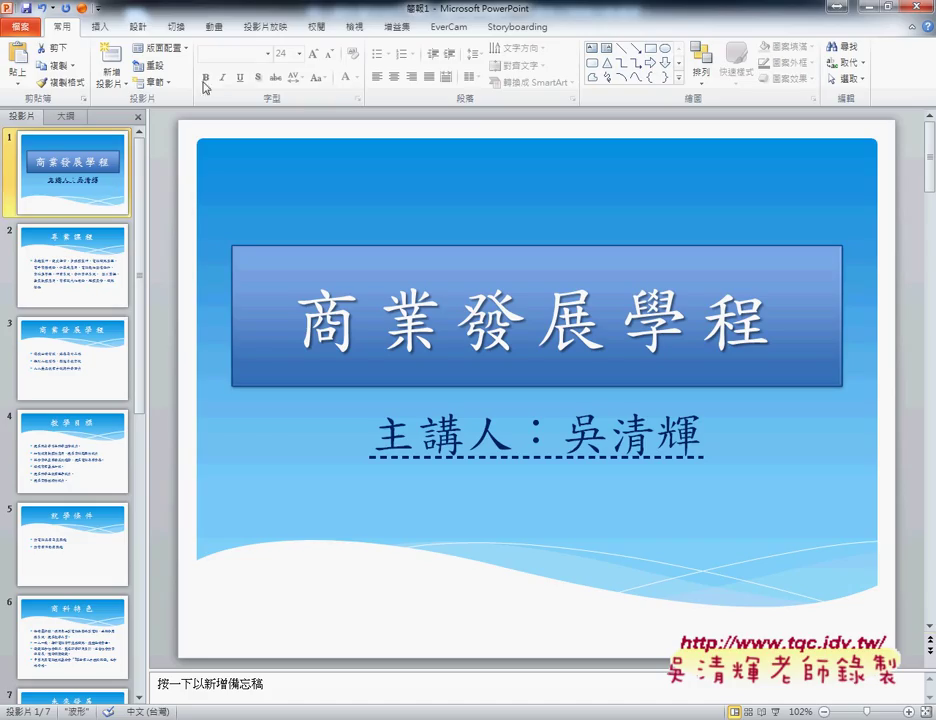
click(215, 27)
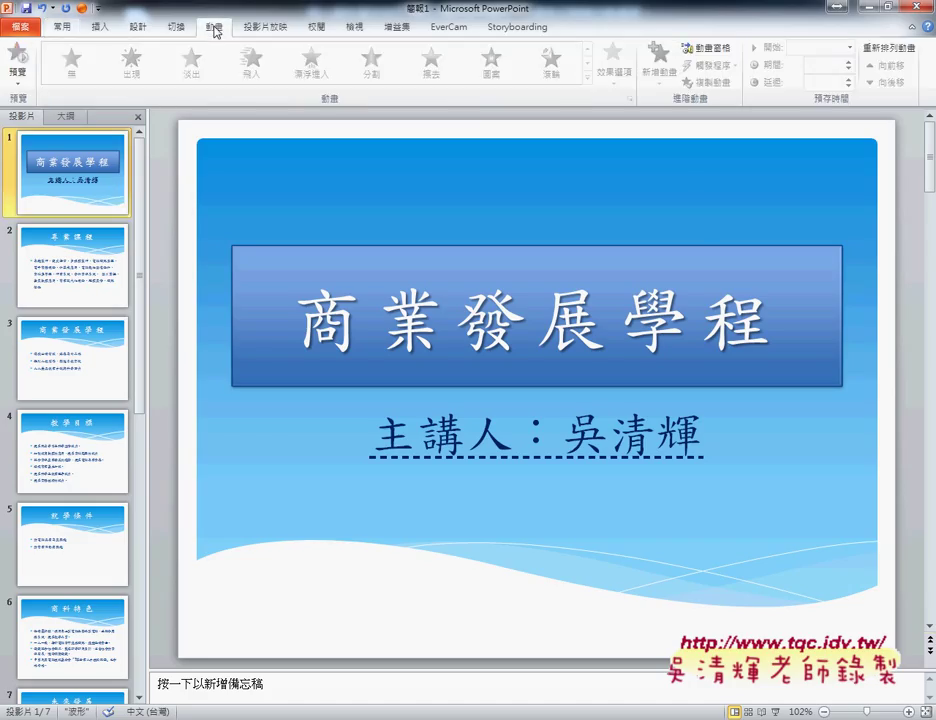
click(181, 28)
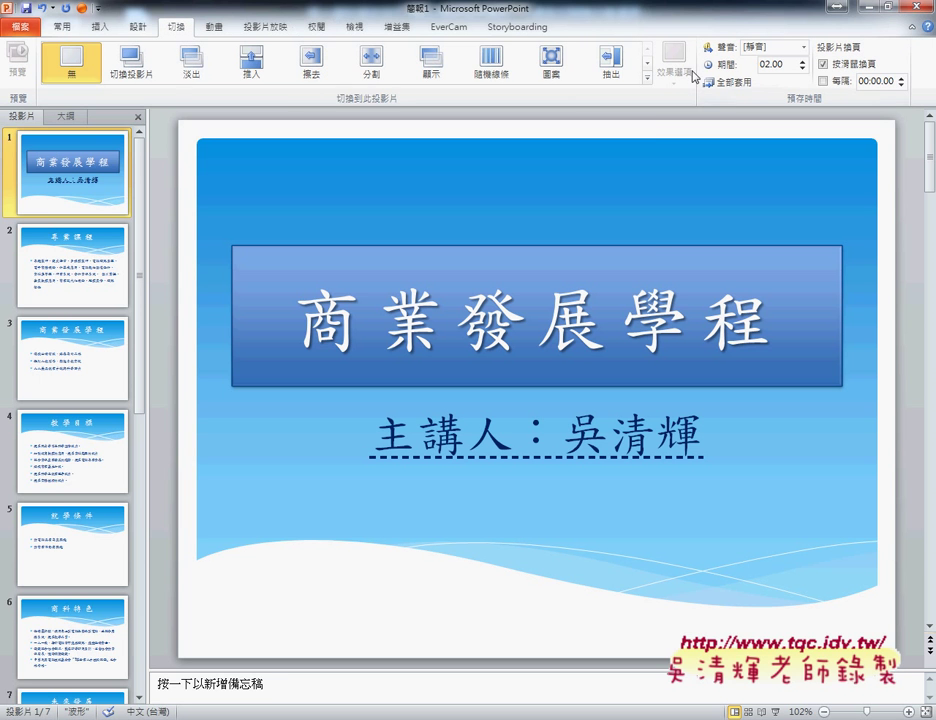
Step: Apply the 旋轉 (Rotate) transition to slide 1 with the 自上 (From Top) effect option
click(647, 78)
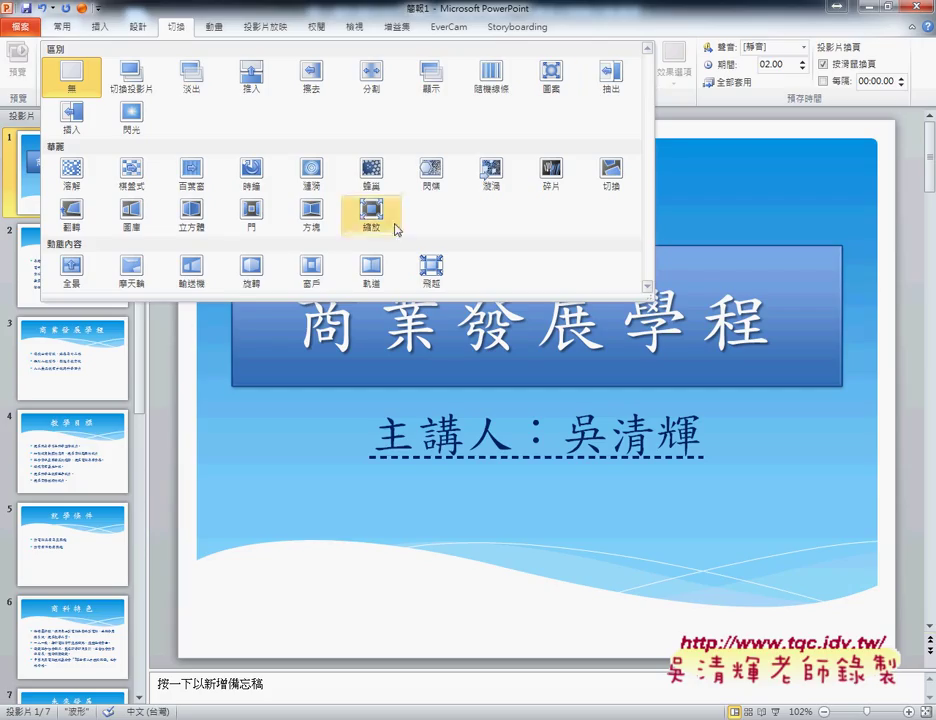
click(257, 284)
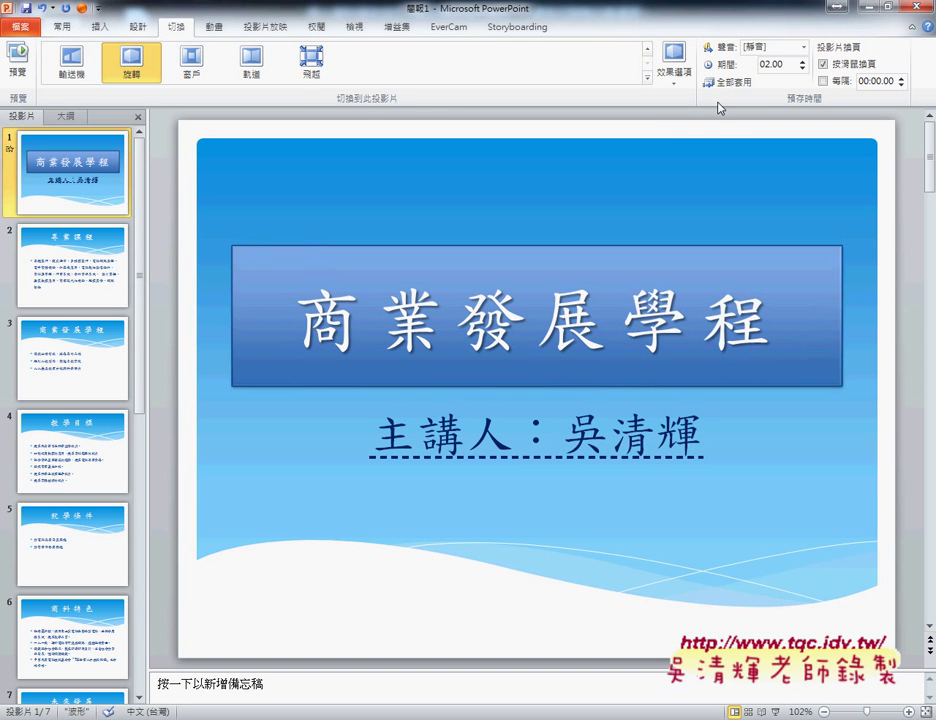
click(672, 87)
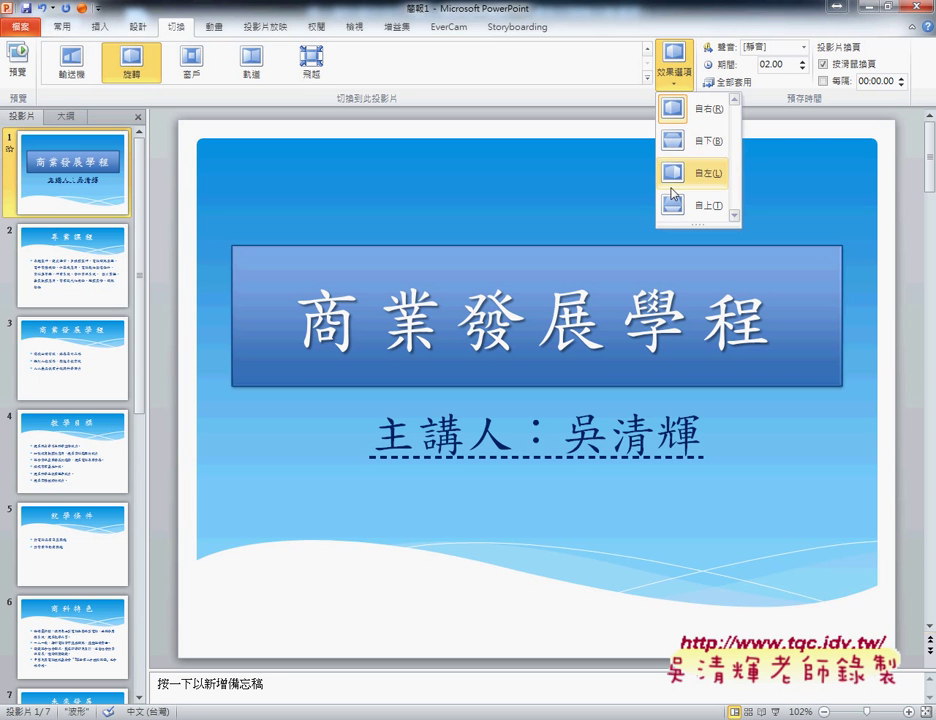
click(677, 207)
text(01.6)
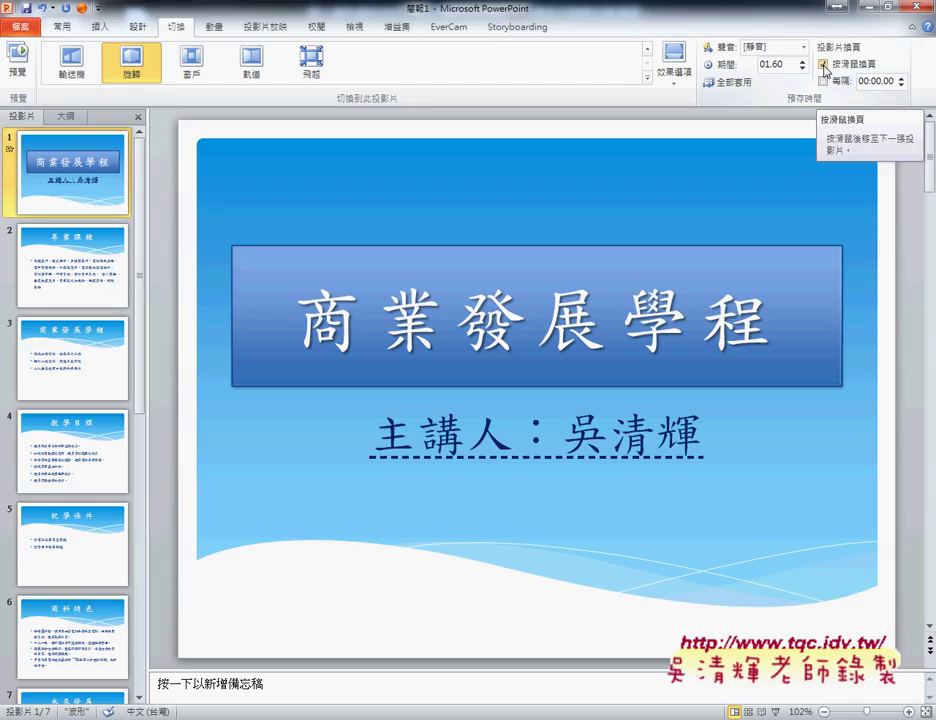
Step: Switch slide 1 from On Mouse Click to automatic advance after 00:02.00
click(824, 65)
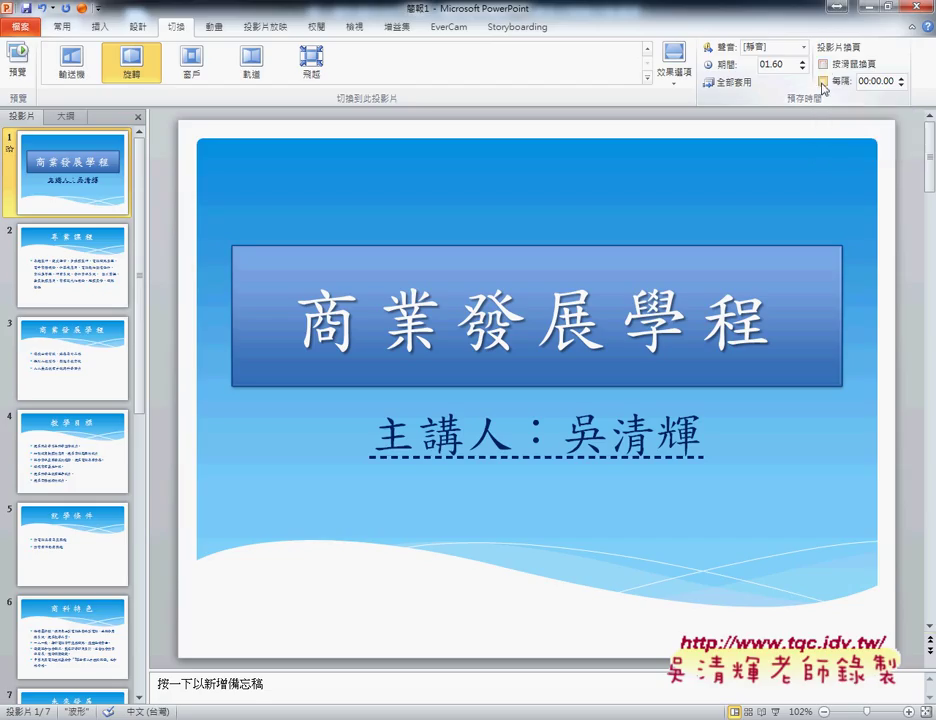
click(823, 82)
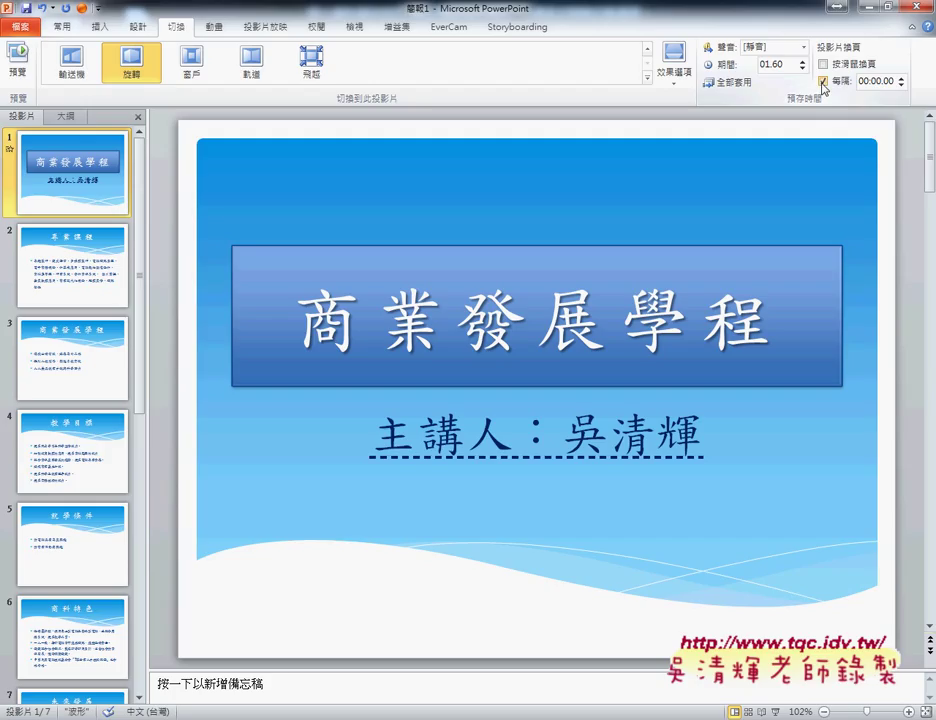
click(902, 78)
click(902, 78)
click(267, 30)
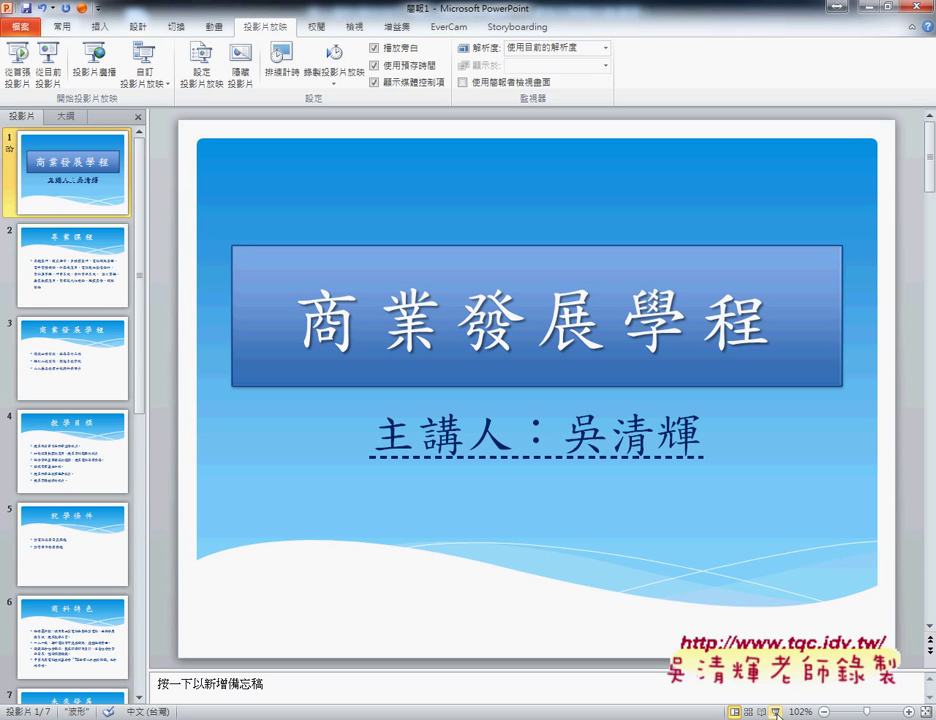
Step: Run a test slide show from the title slide to 專業課程, then end it
click(776, 711)
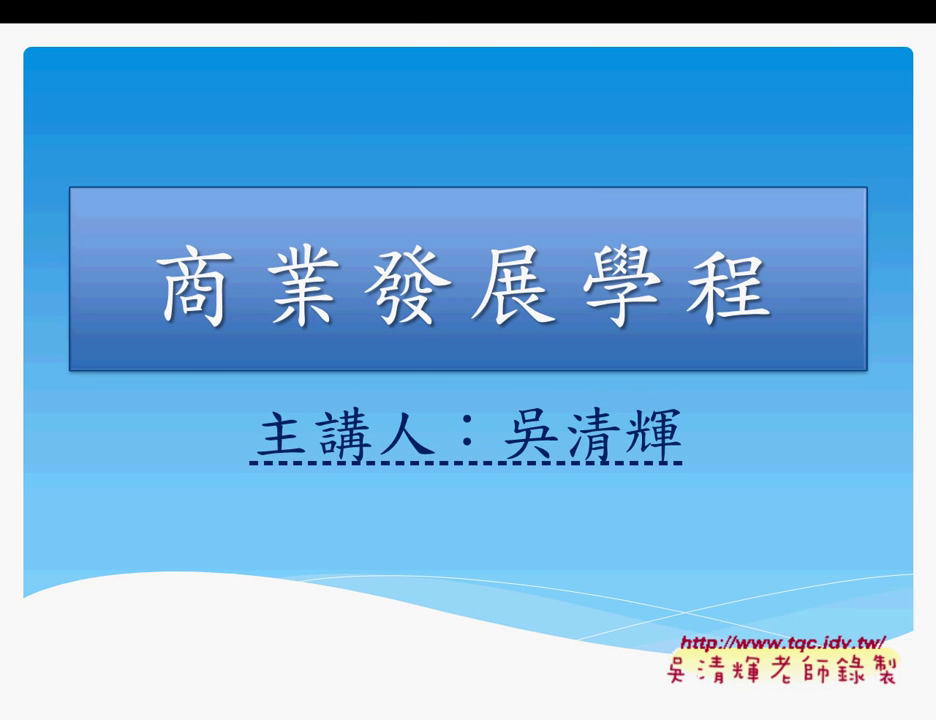
key(space)
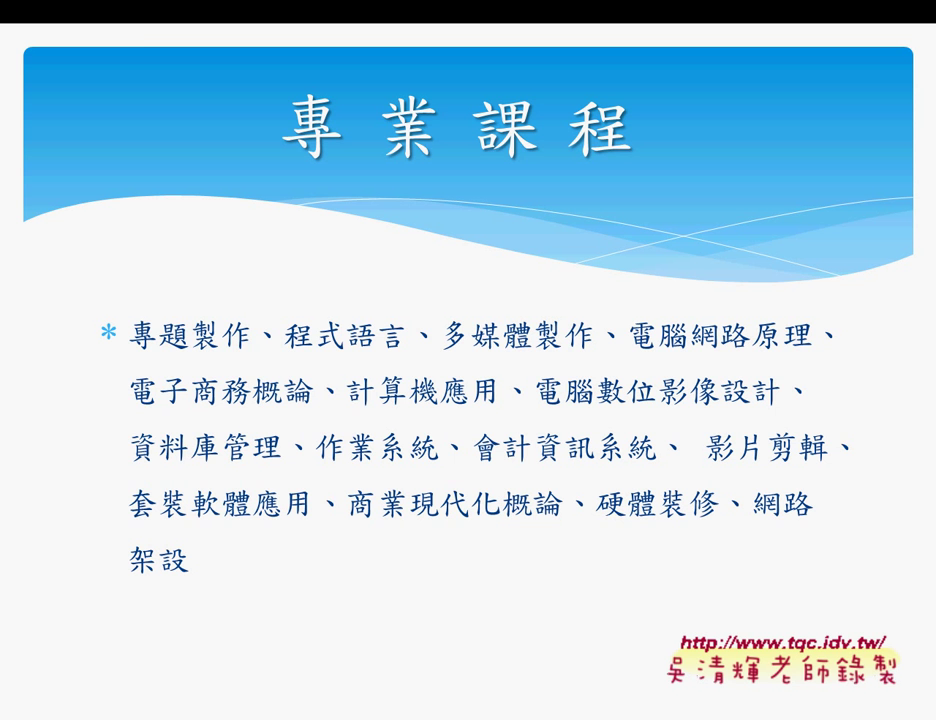
key(Escape)
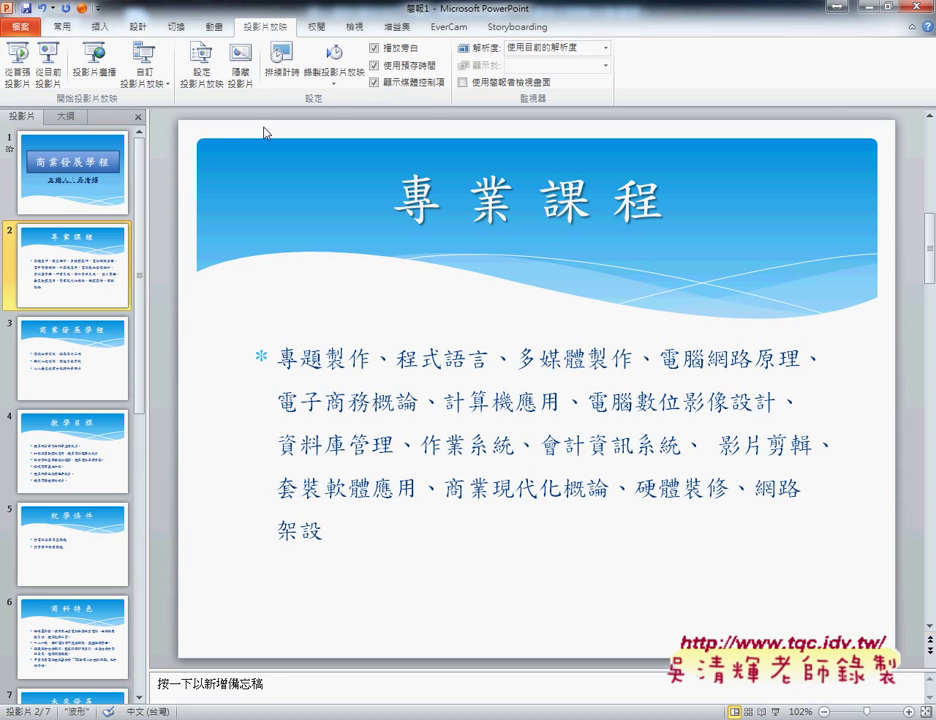
Step: On slide 1, confirm the 旋轉 transition, From Top direction and 00:02.00 auto-advance
click(172, 27)
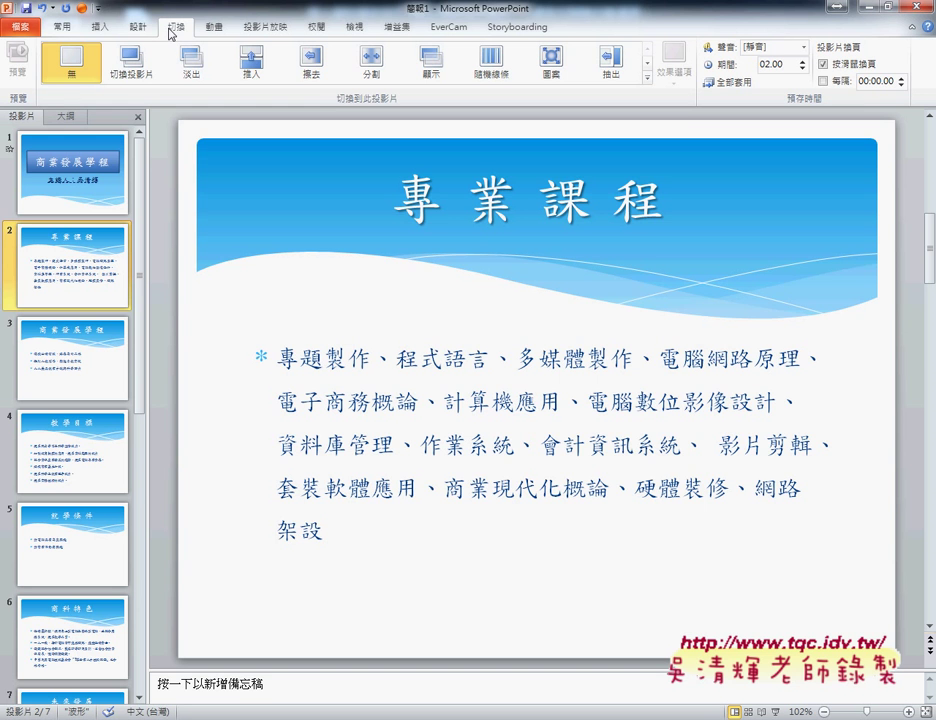
click(90, 163)
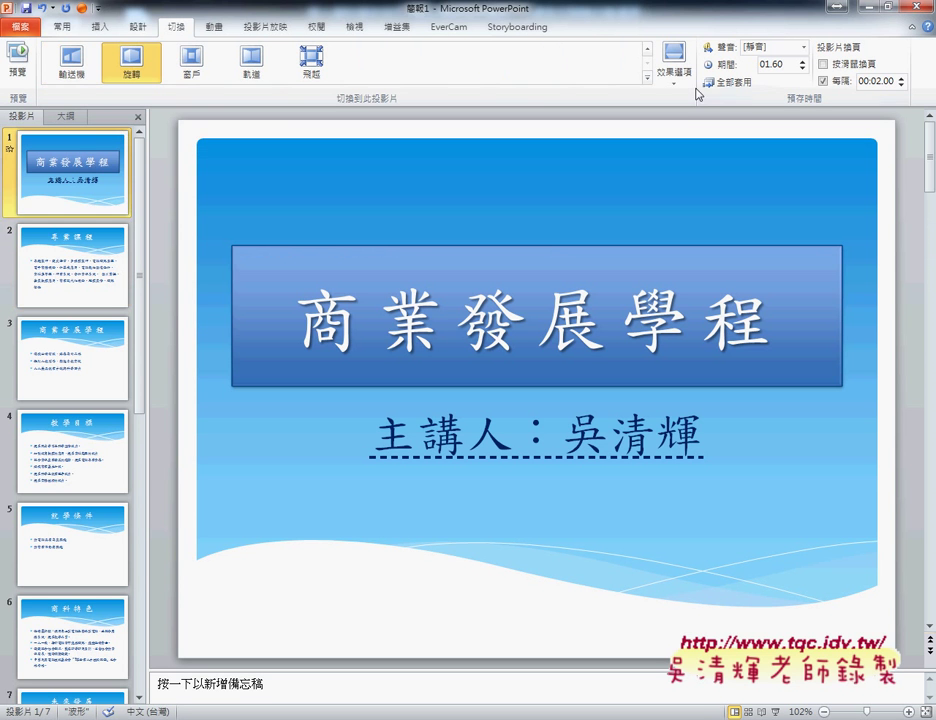
click(646, 76)
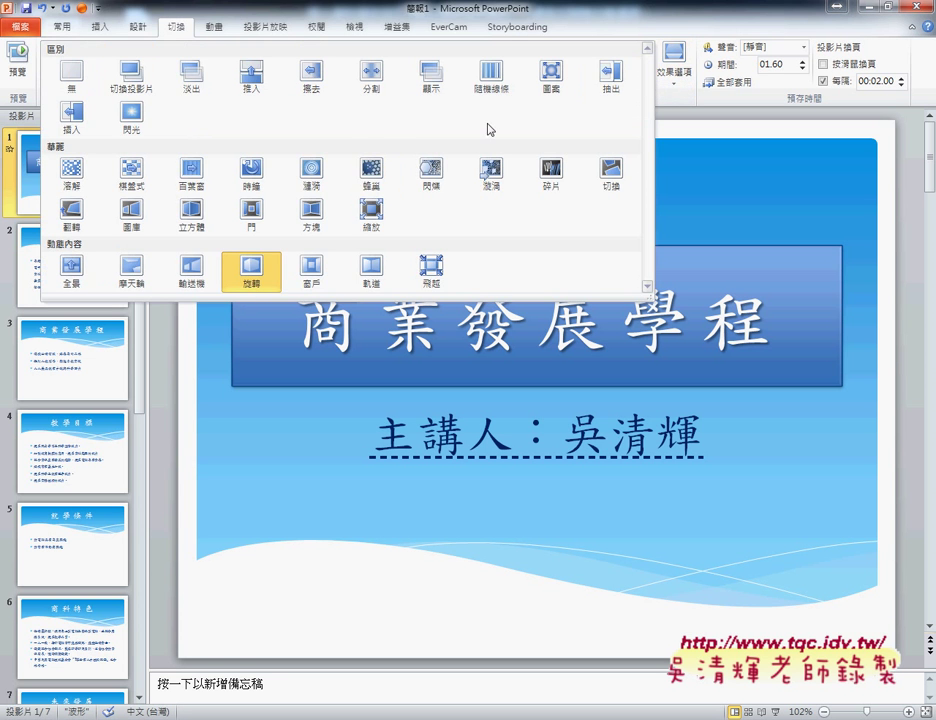
click(674, 62)
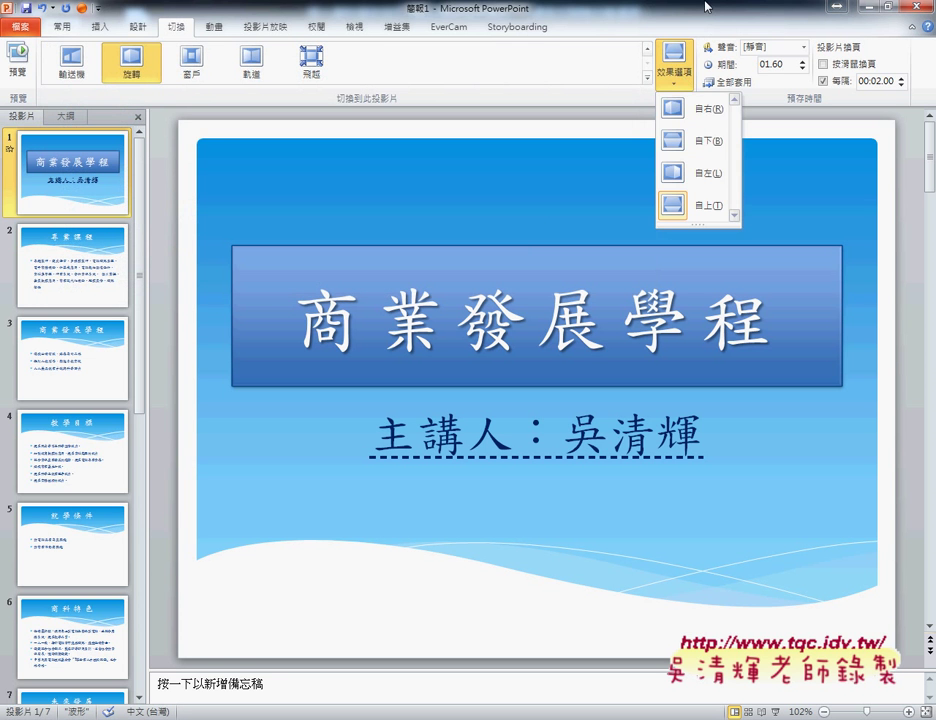
click(707, 205)
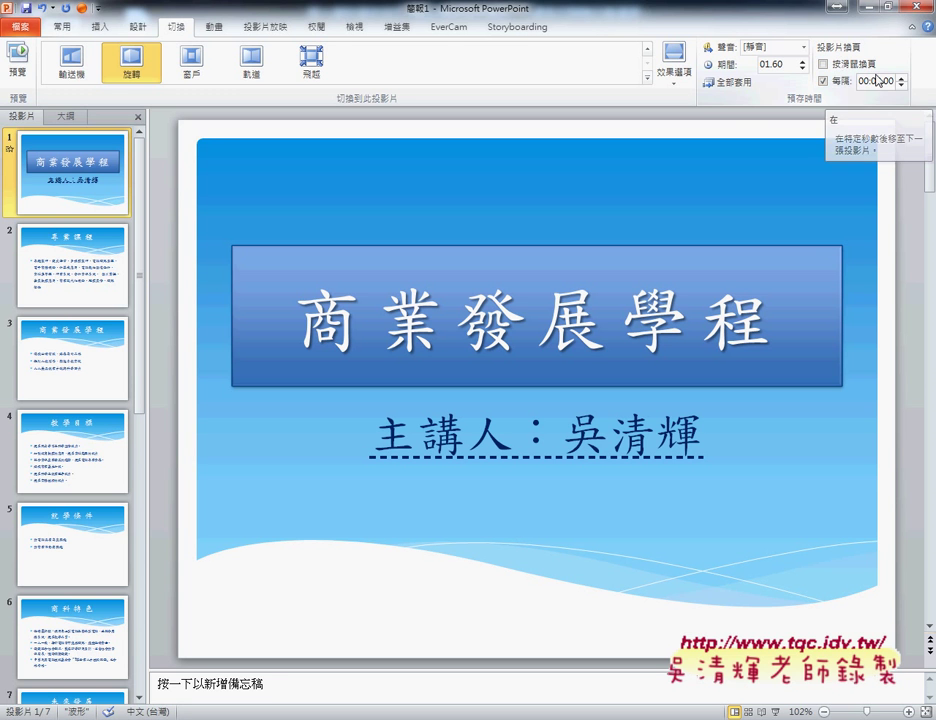
click(901, 77)
click(901, 77)
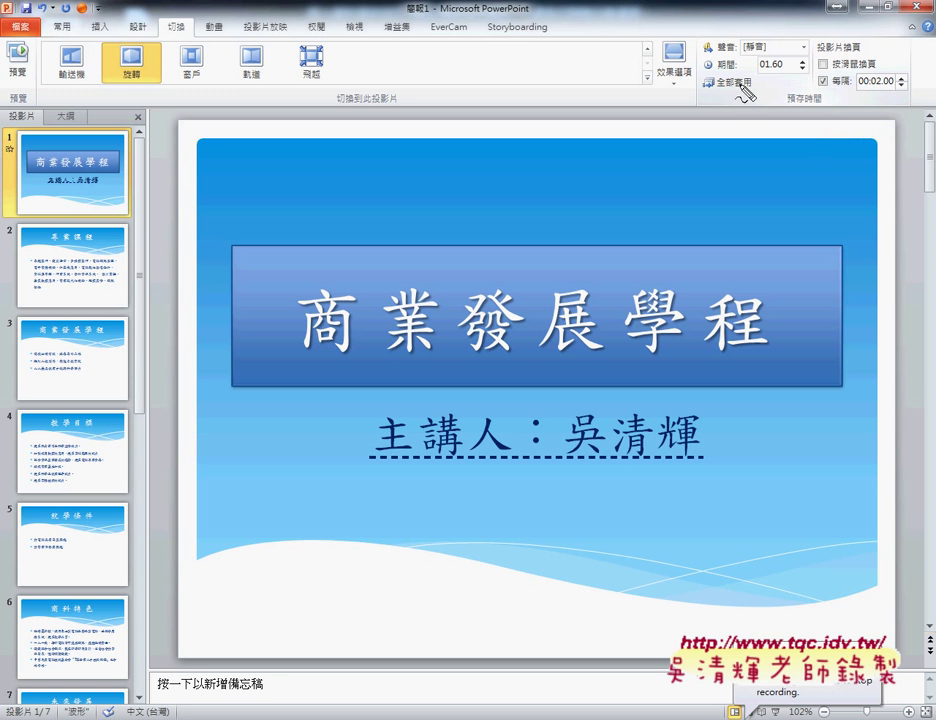
Step: Highlight the settings with temporary red marks, then apply them to all slides
mouse_move(702, 92)
mouse_down()
mouse_move(750, 94)
mouse_move(758, 80)
mouse_up()
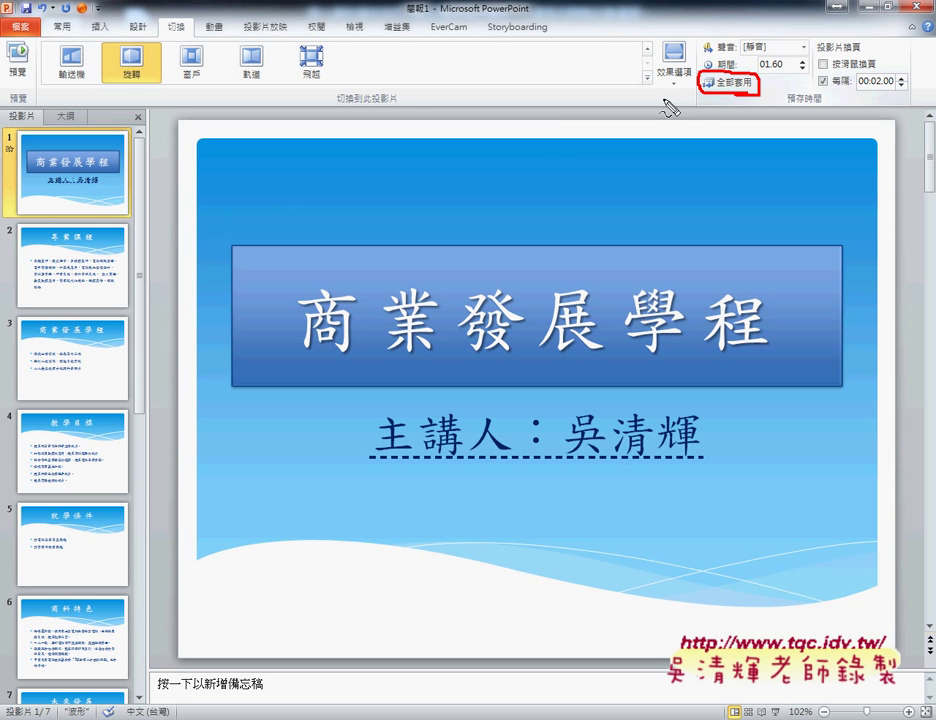
drag(690, 90, 140, 178)
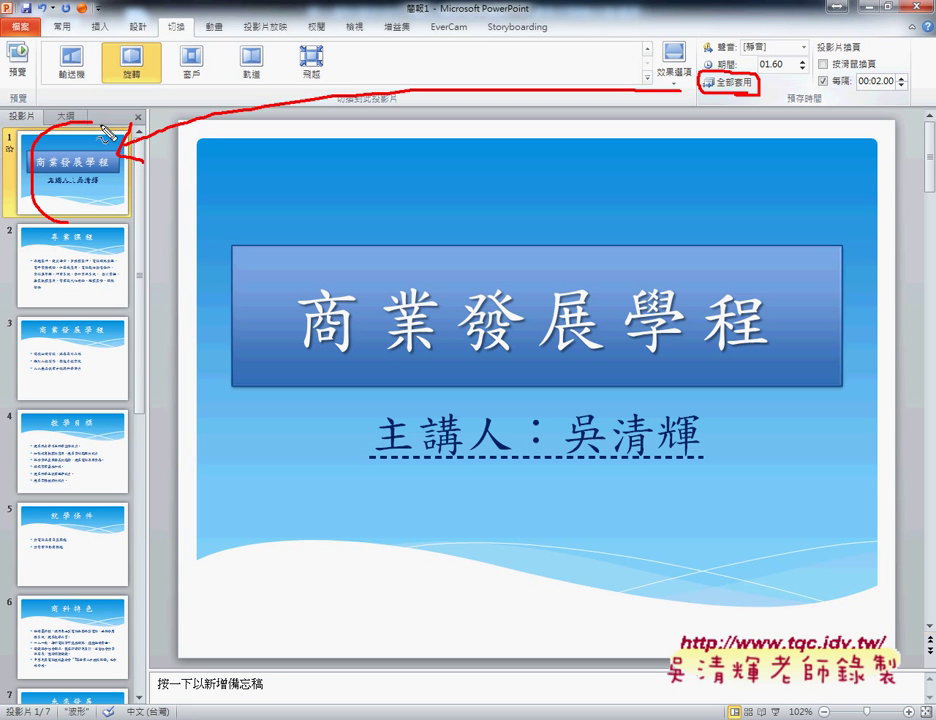
drag(115, 138, 108, 208)
key(Escape)
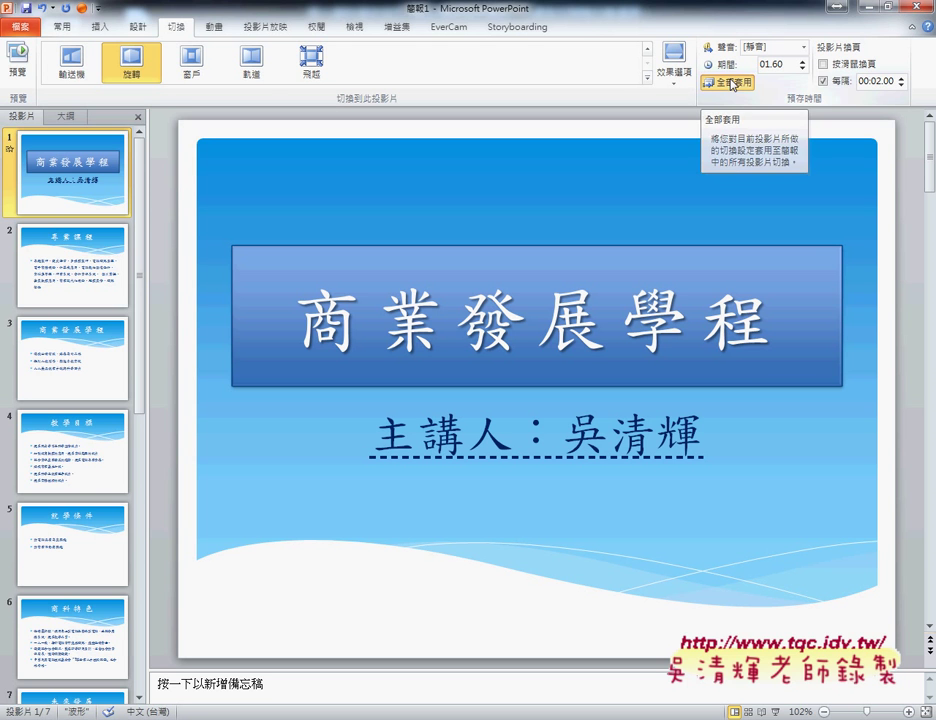
click(733, 83)
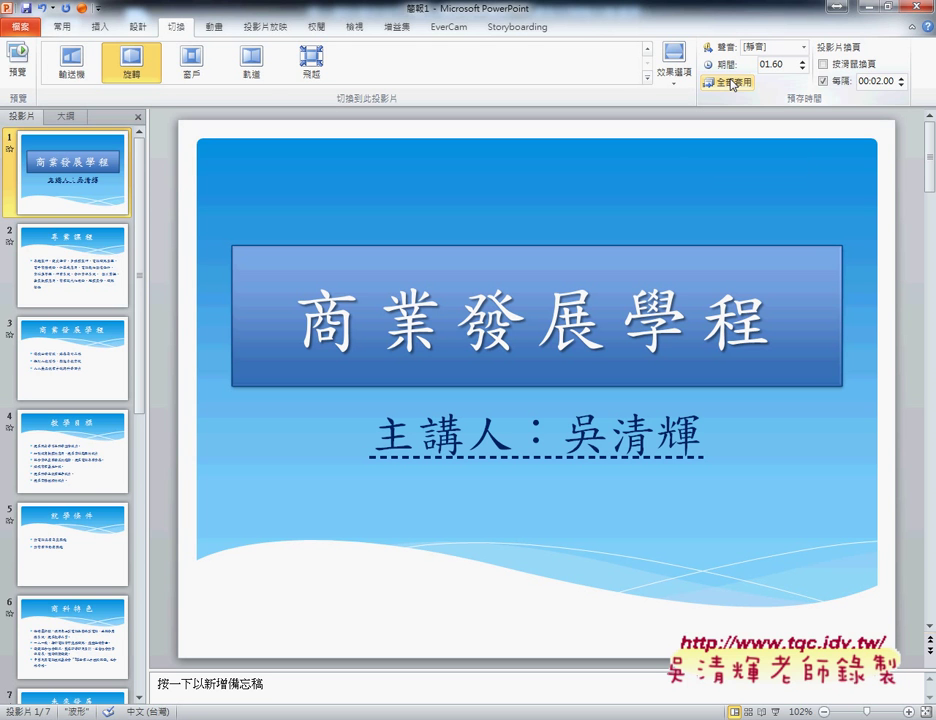
Step: Play the slide show through all seven slides, from 商業發展學程 to 未來發展, checking the transitions
click(777, 712)
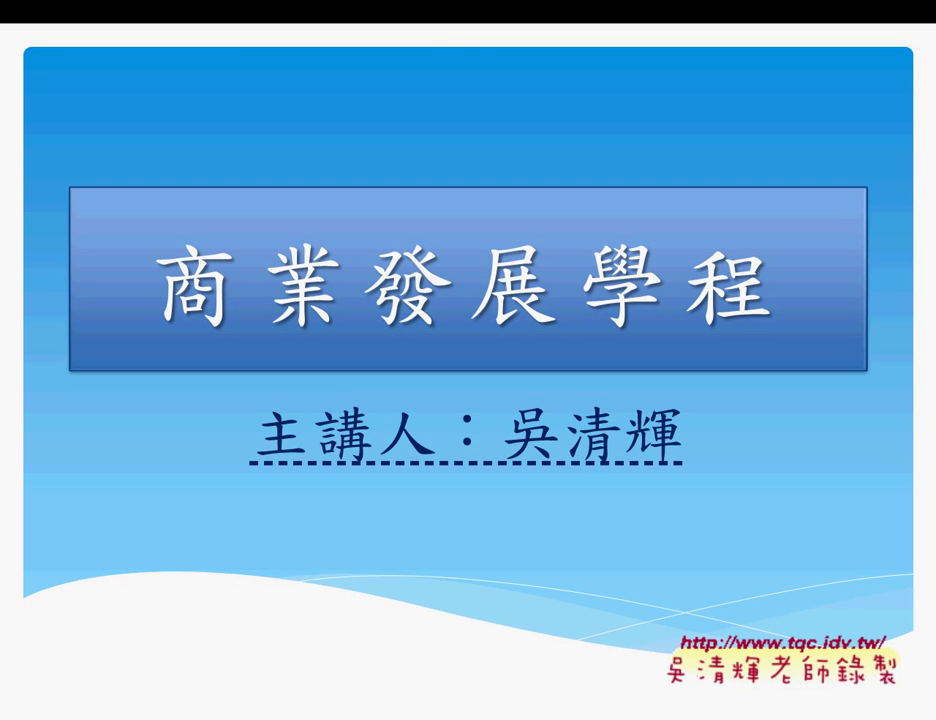
key(space)
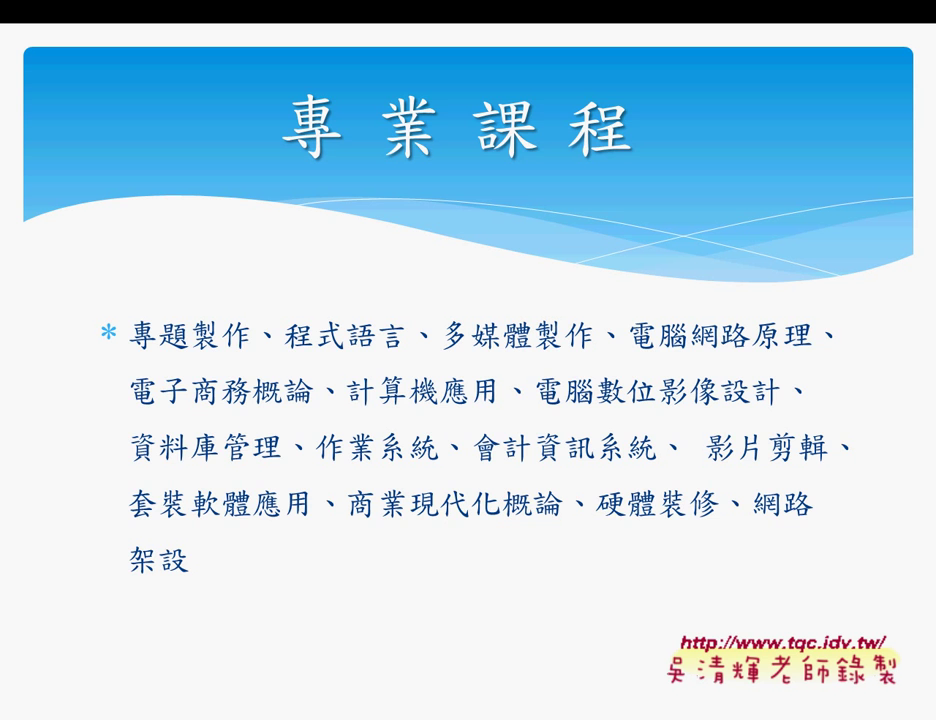
key(Left)
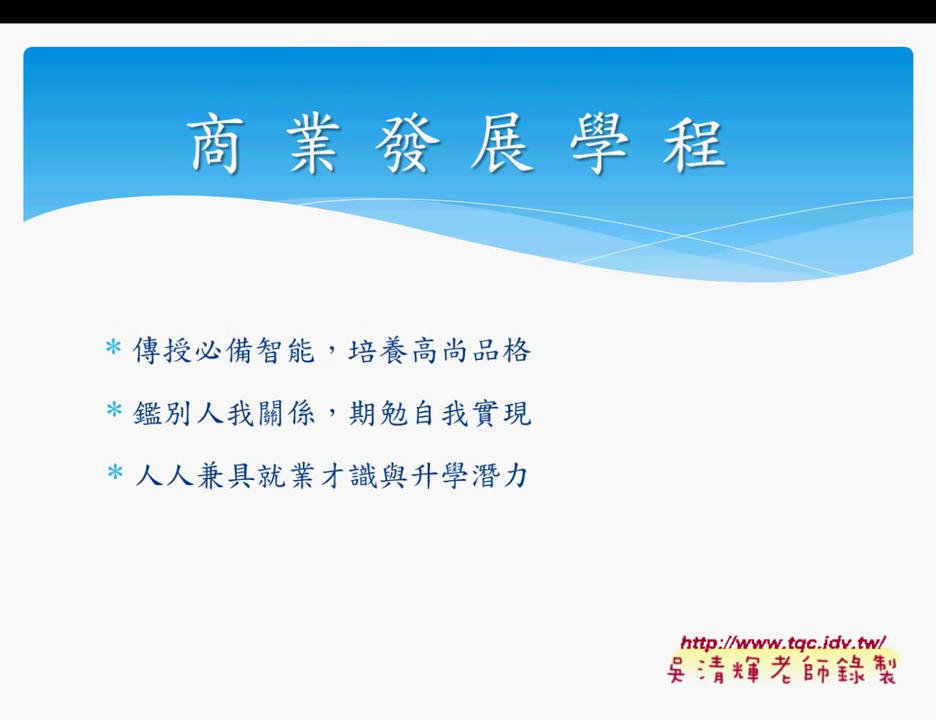
key(Right)
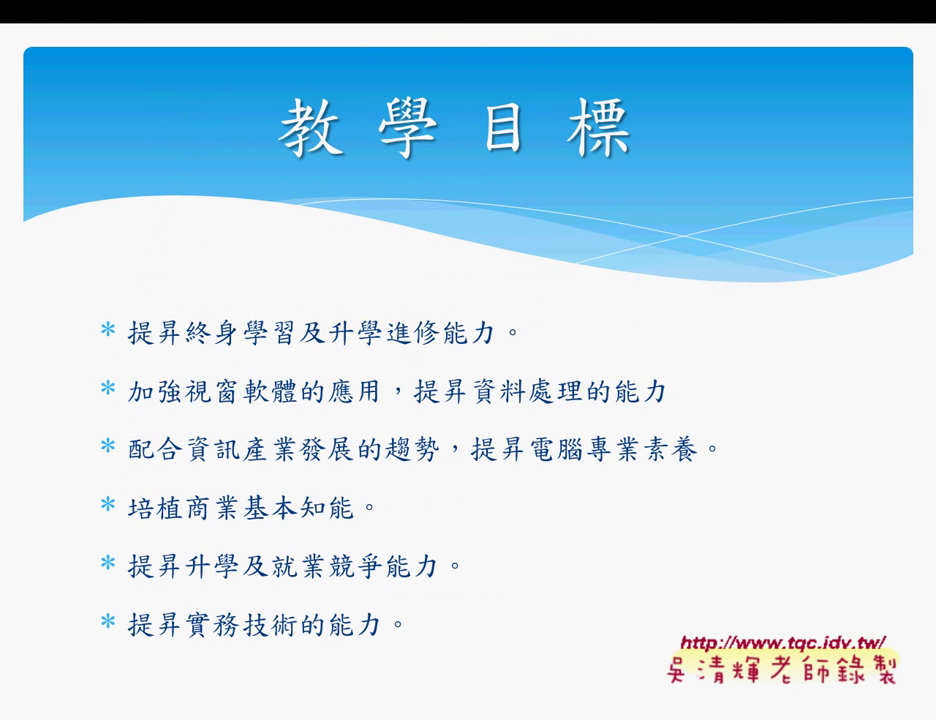
key(Right)
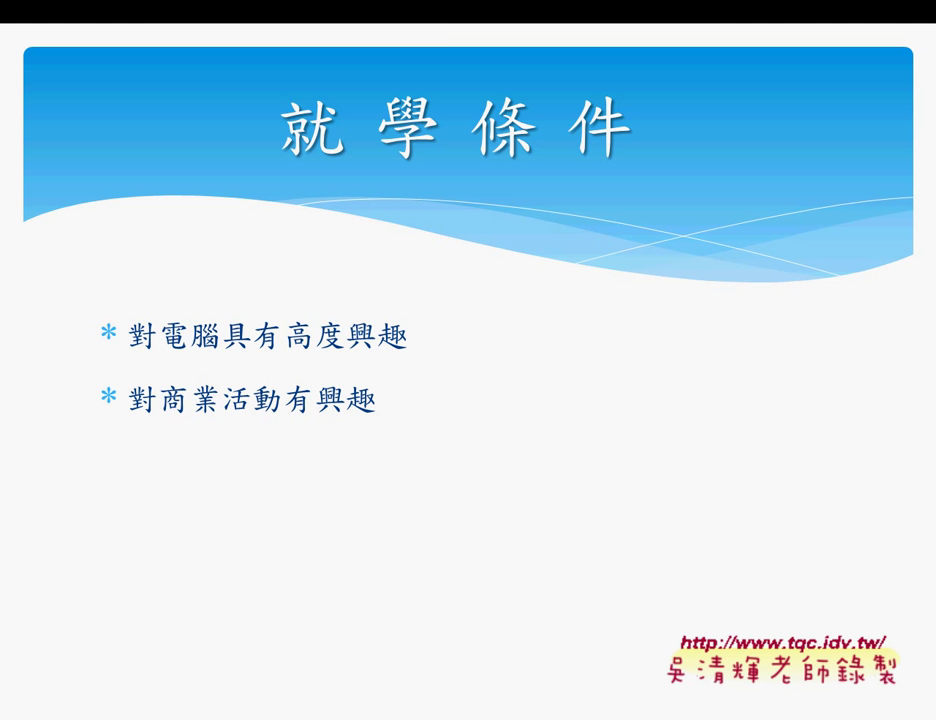
key(Right)
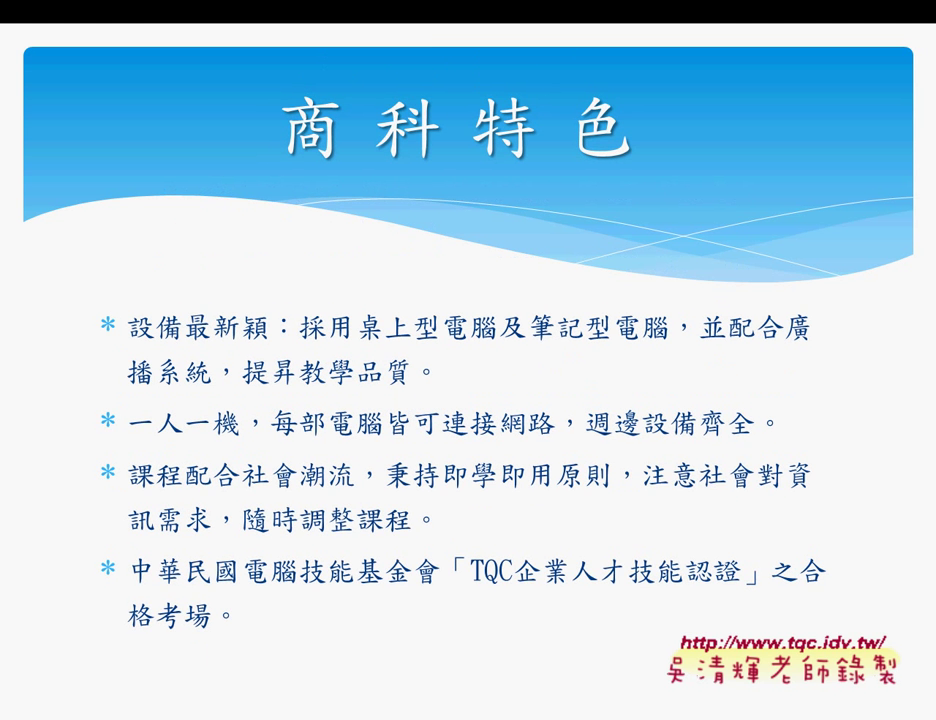
key(Right)
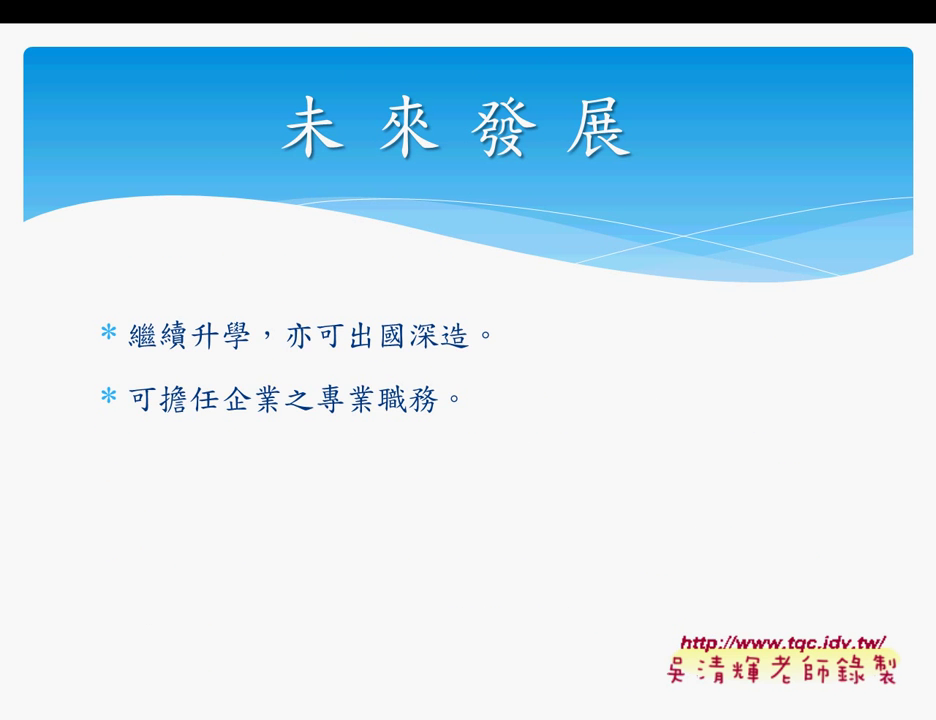
key(Right)
key(Right)
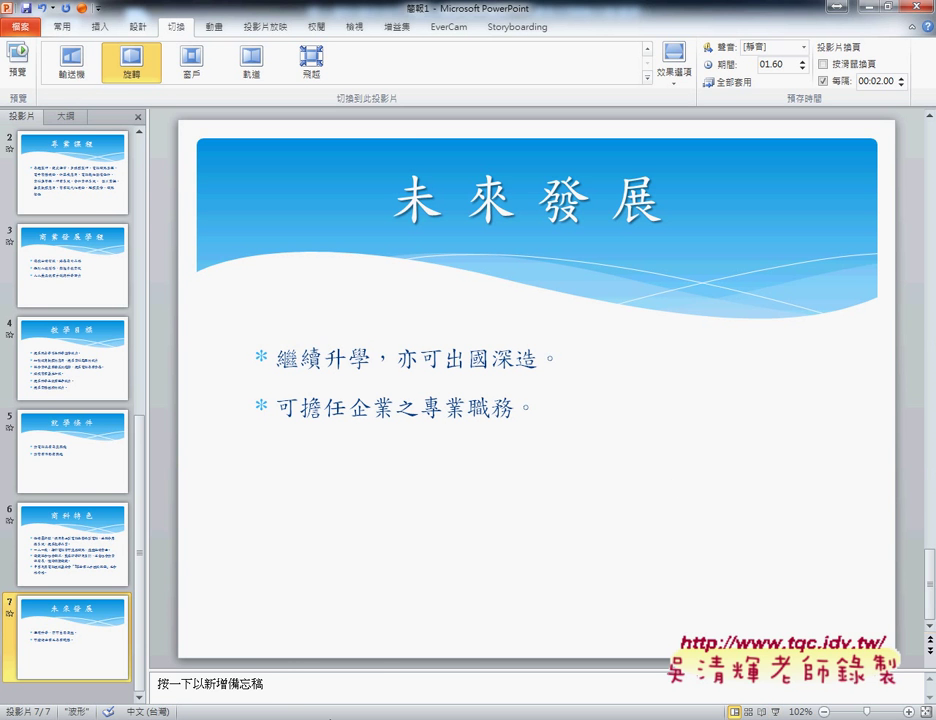
Step: Review the task instructions PDF, then return to the presentation
mouse_move(414, 715)
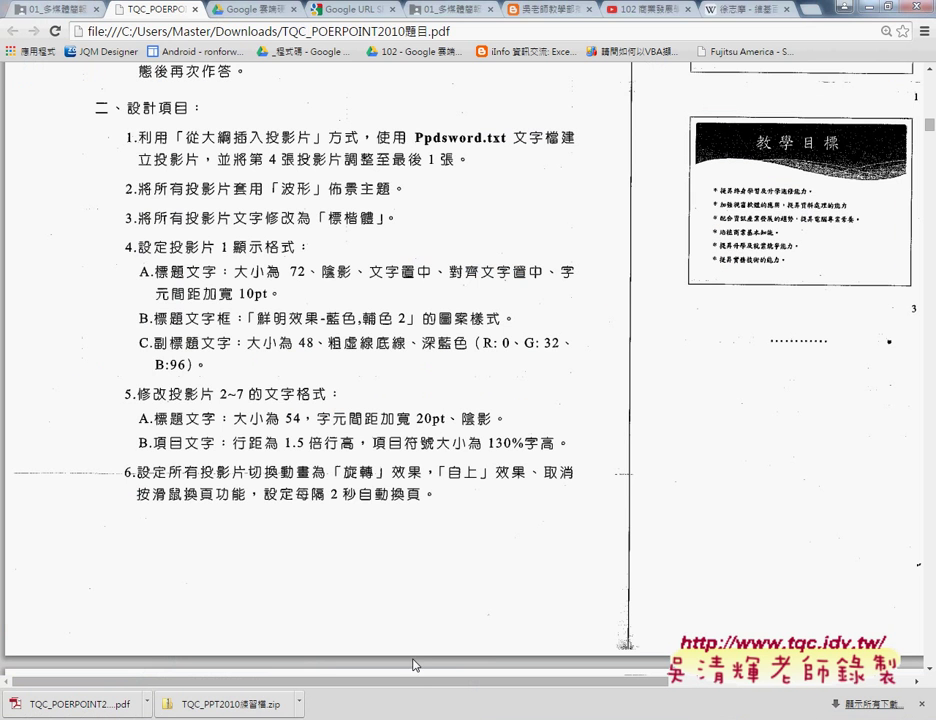
click(414, 672)
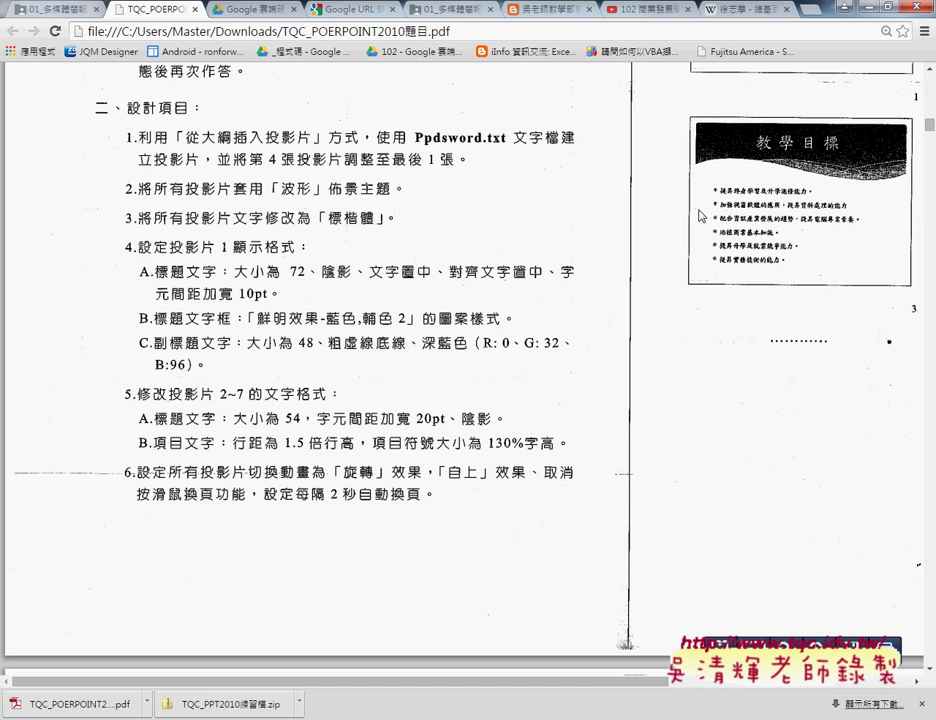
key(alt+Tab)
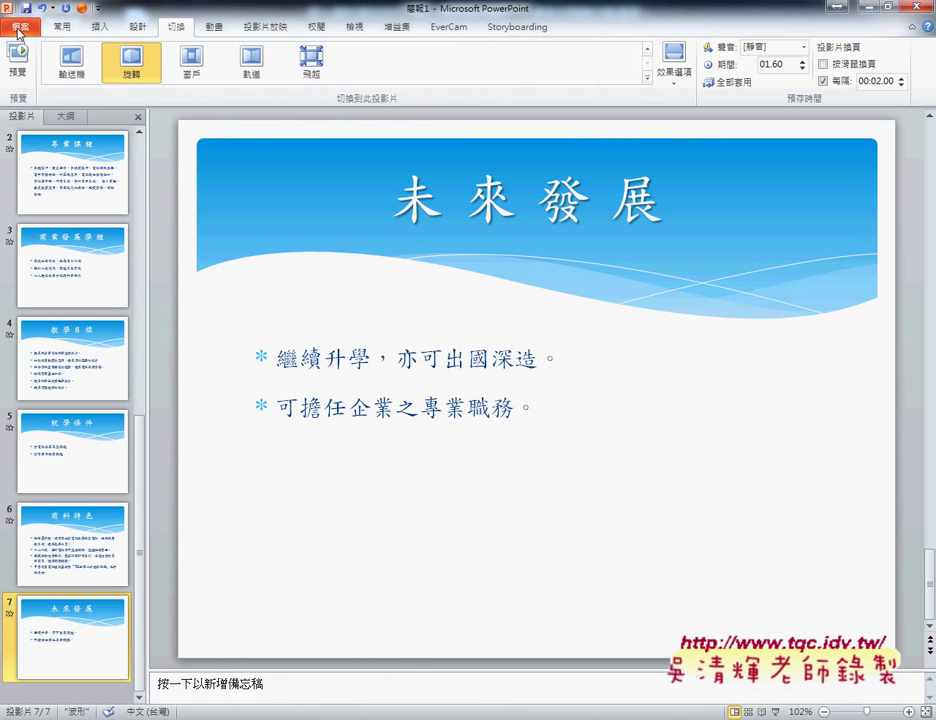
Step: Save the presentation to the Desktop as 102.pptx
click(15, 25)
click(36, 70)
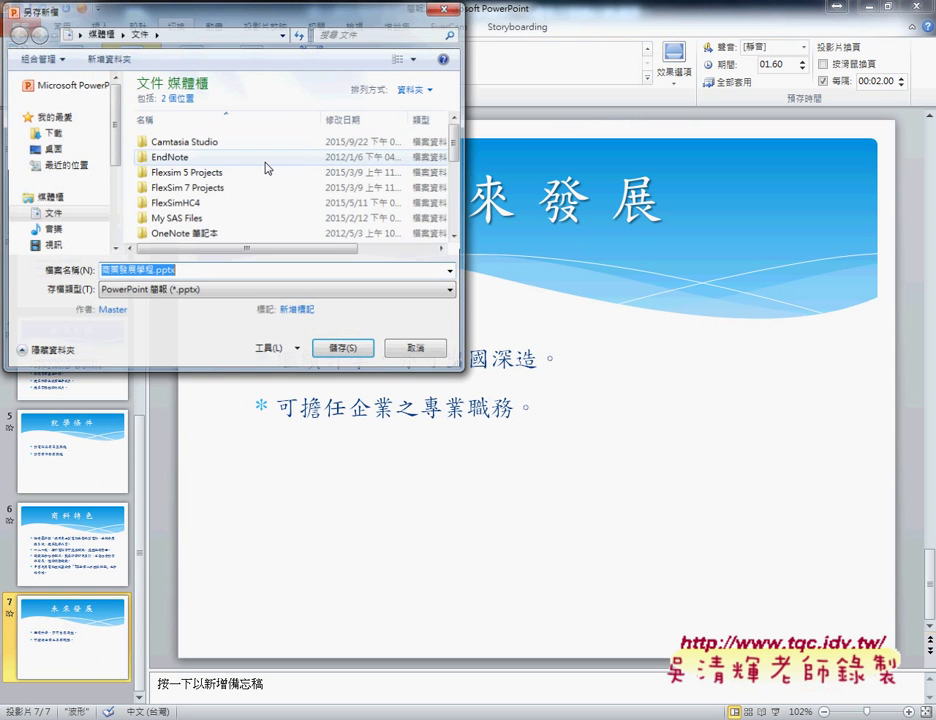
click(54, 149)
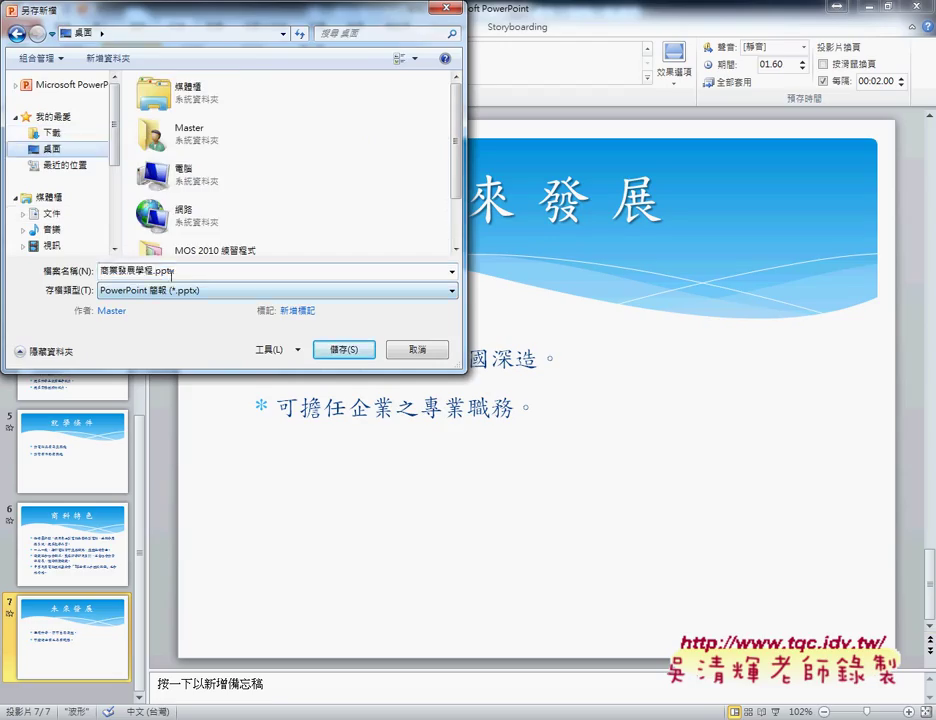
click(203, 273)
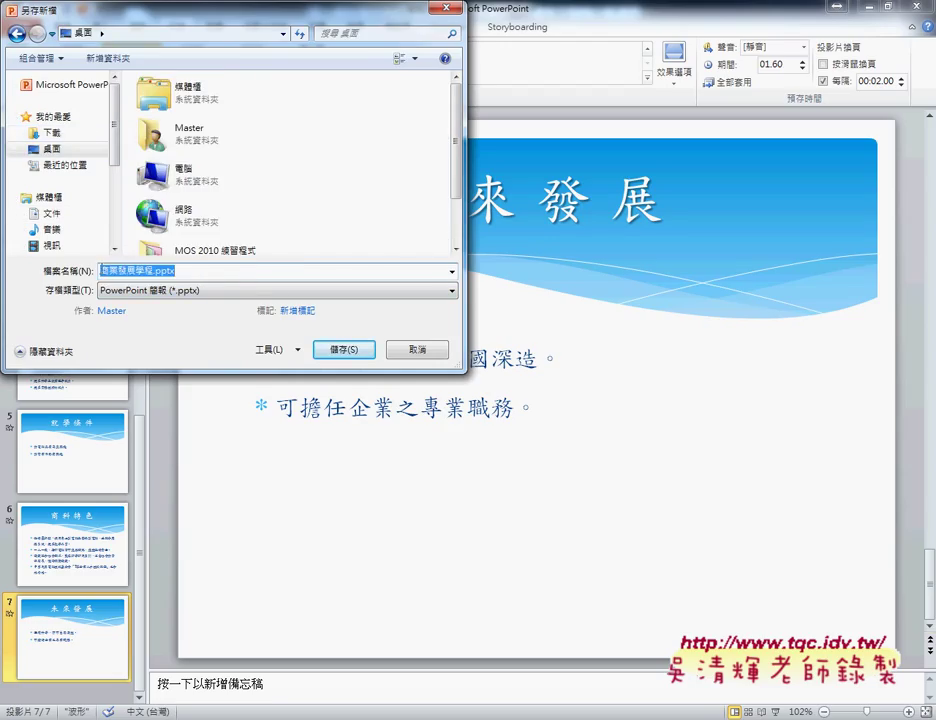
text(10)
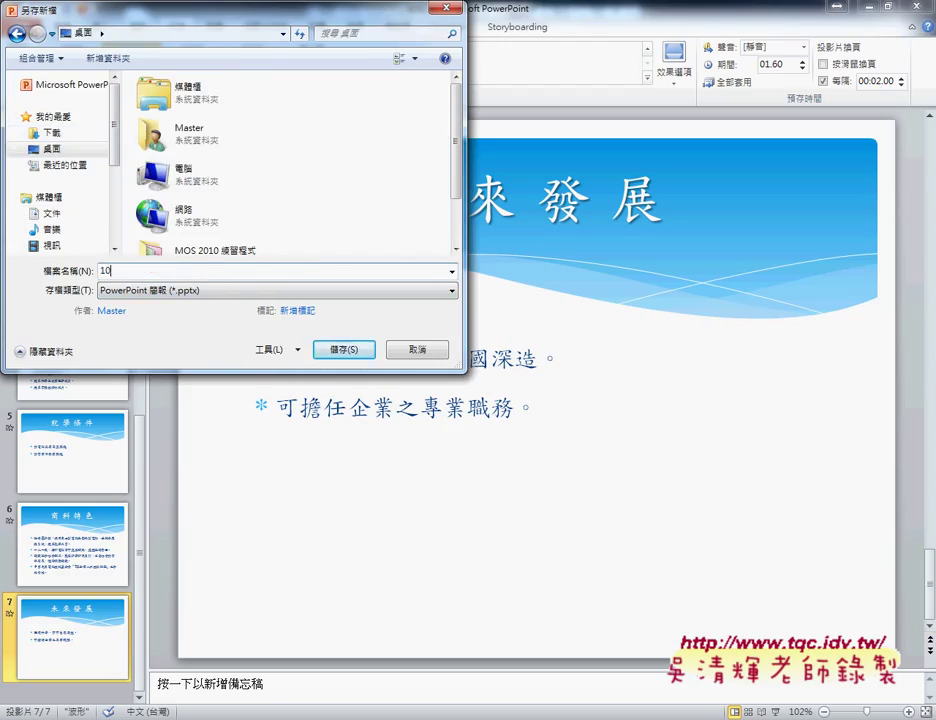
text(2)
click(245, 290)
key(Return)
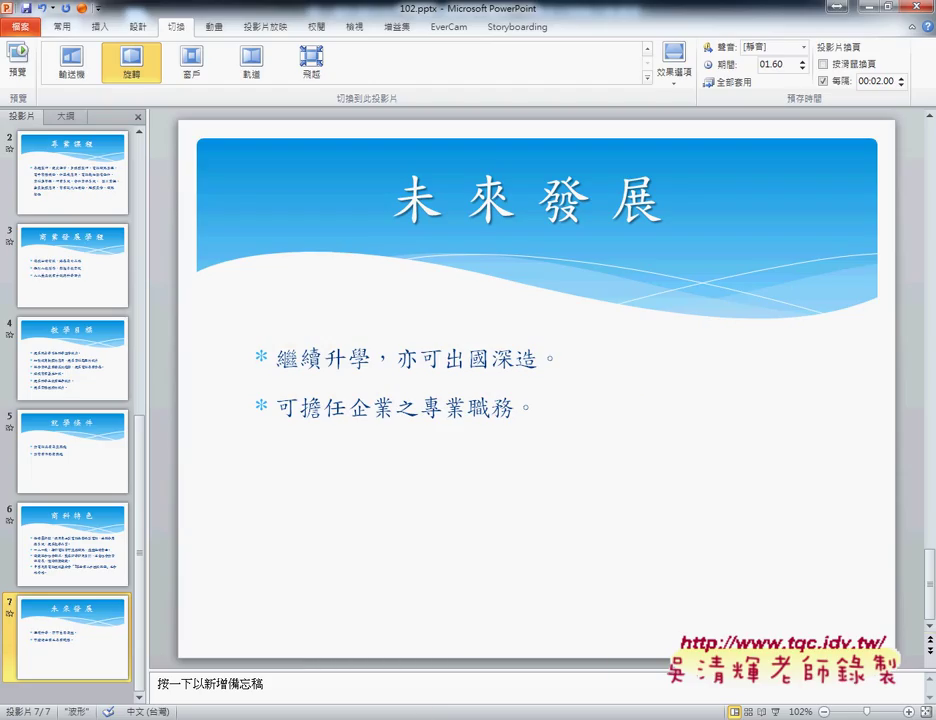
Step: In Chrome, go from the Google results for 徐志摩 to its Wikipedia article and select the contents list
click(418, 676)
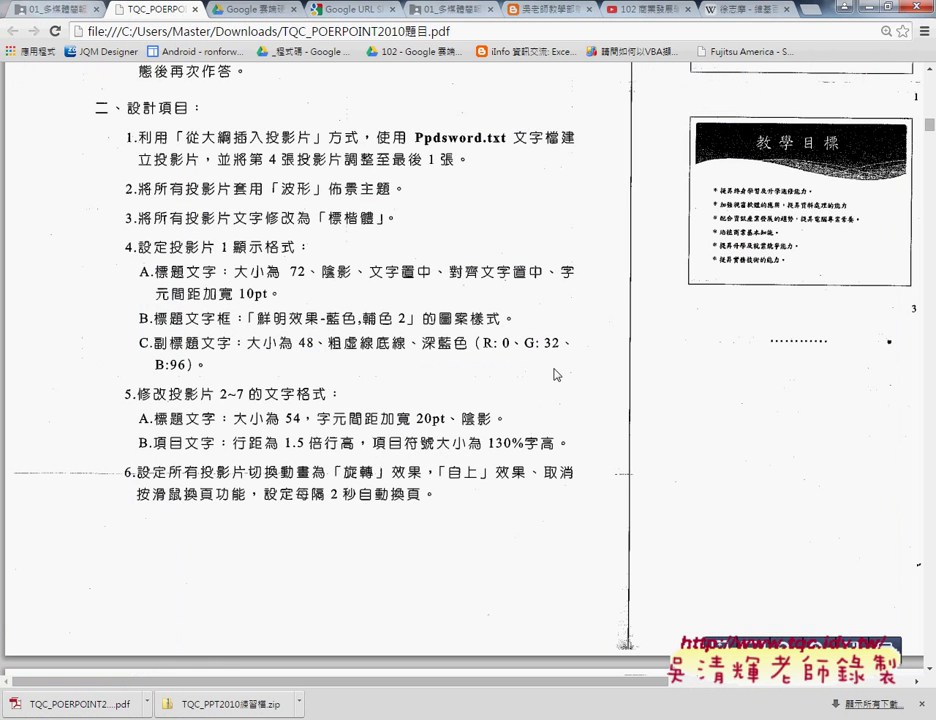
click(748, 10)
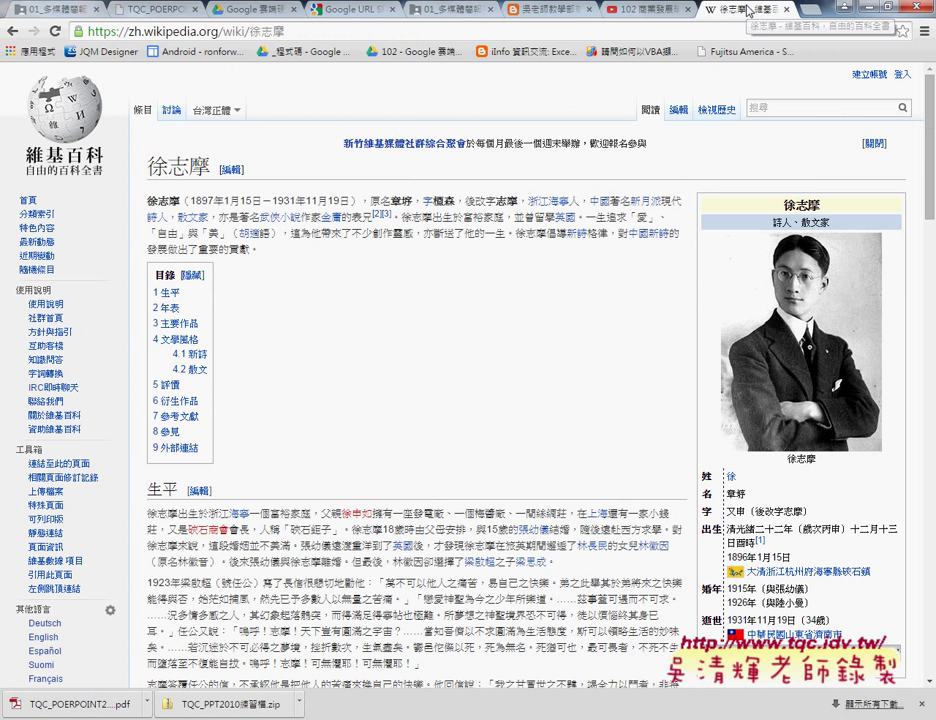
click(10, 31)
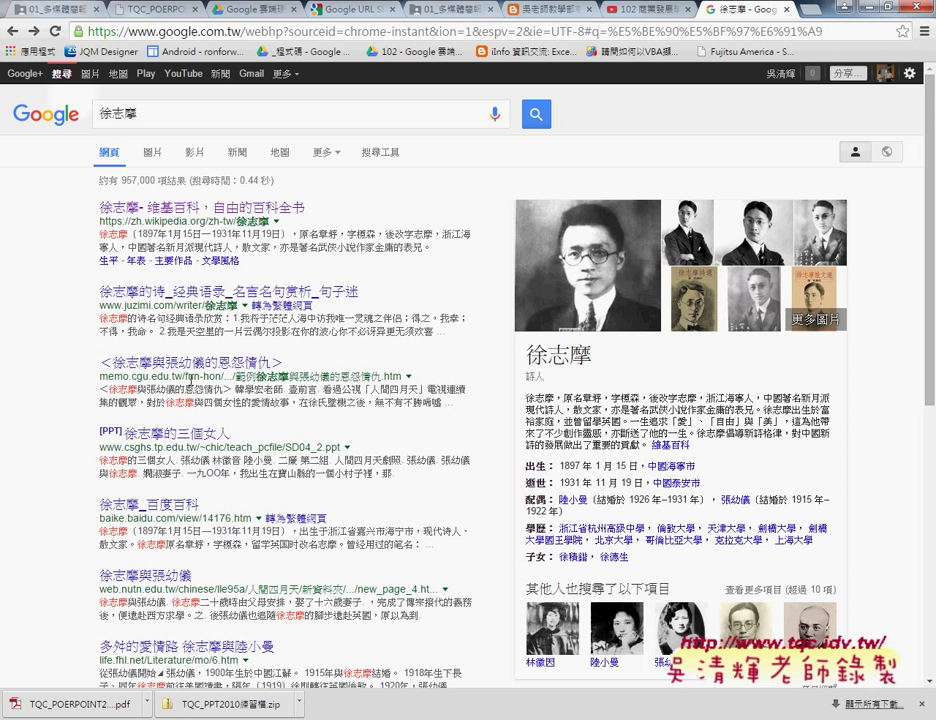
scroll(230, 330, down, 1)
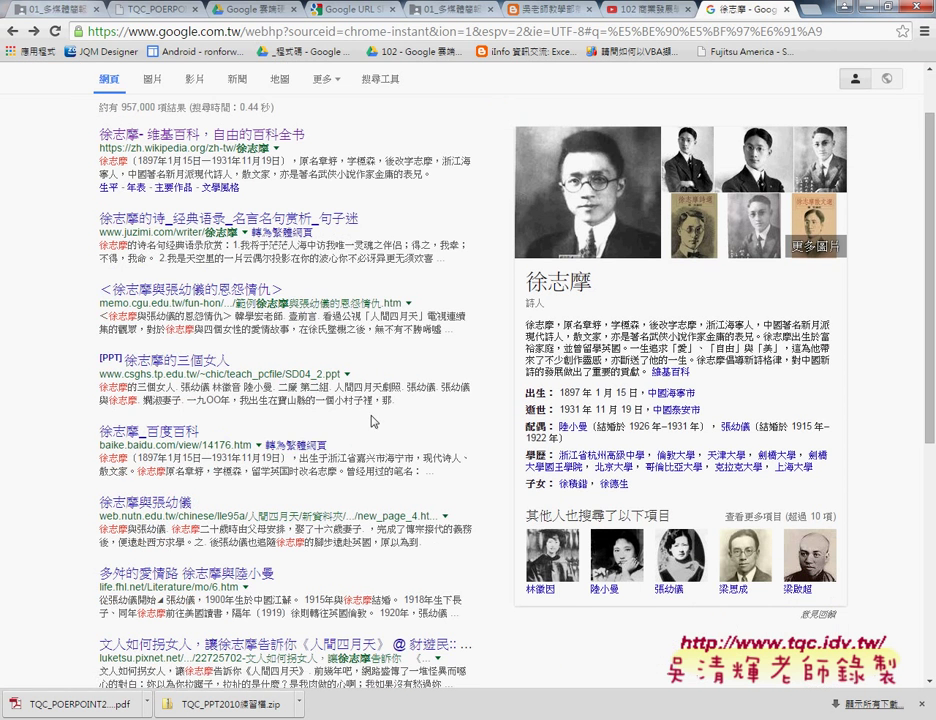
scroll(372, 421, up, 1)
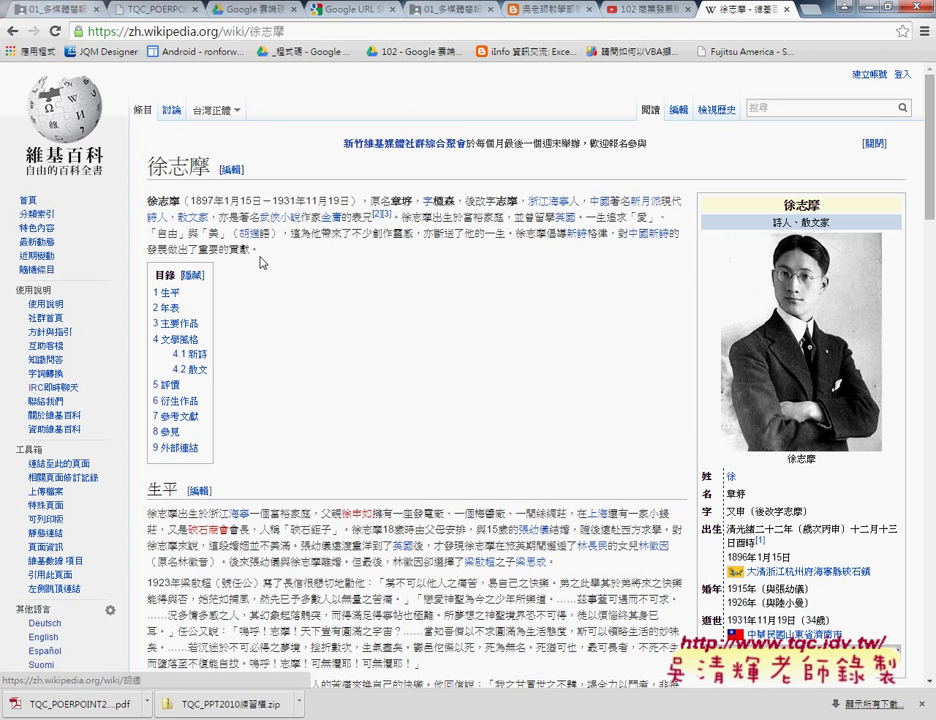
mouse_move(115, 120)
mouse_down()
mouse_move(138, 295)
mouse_move(210, 448)
mouse_up()
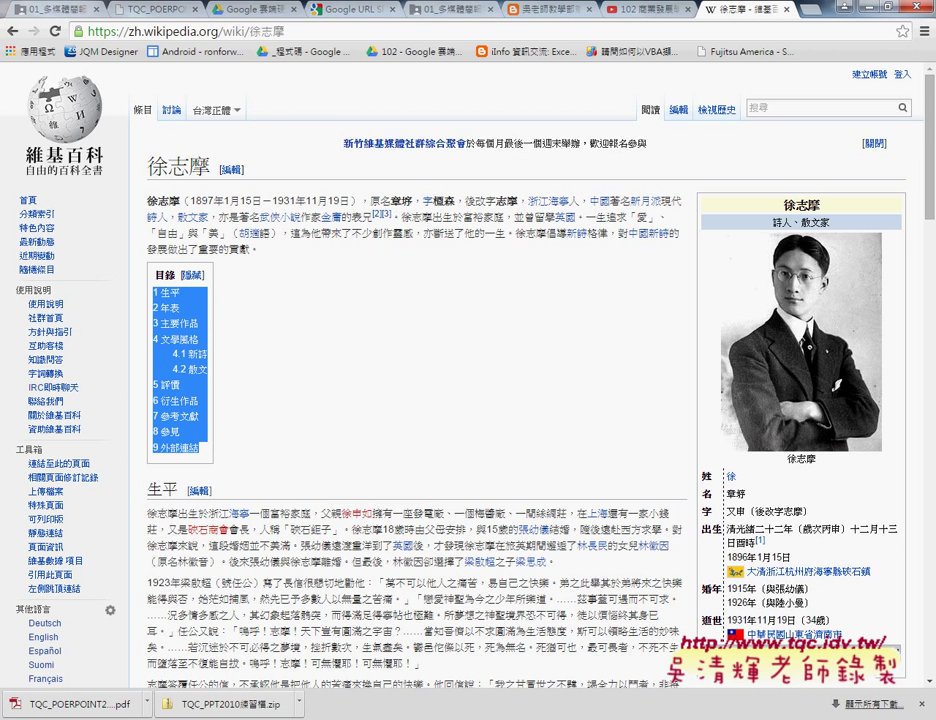
Step: Bring the 徐志摩.txt outline forward, reposition it, and inspect the title and presenter lines
click(300, 495)
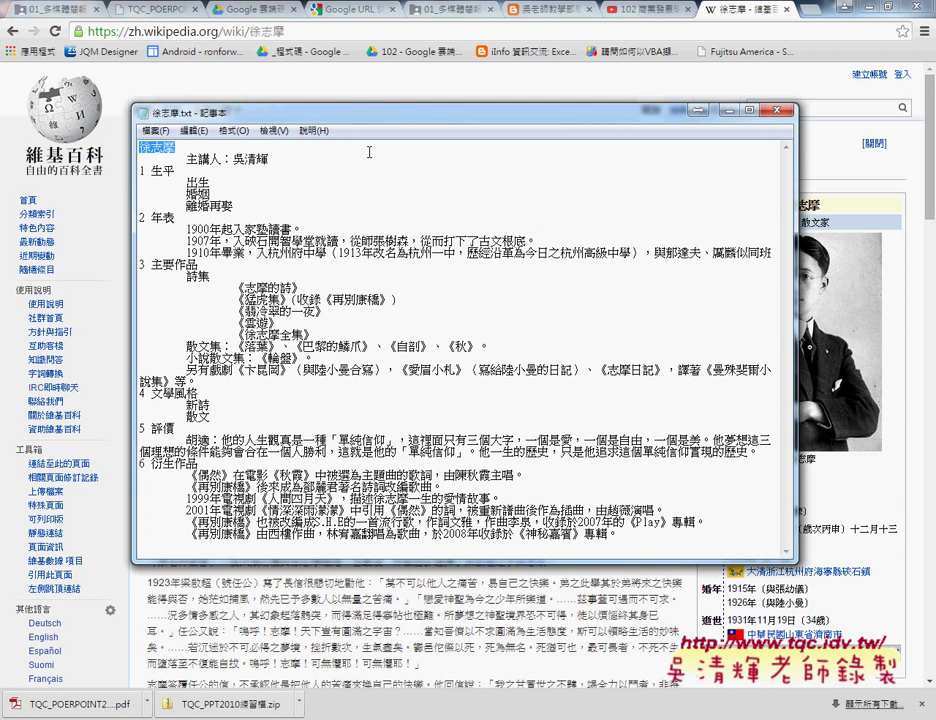
drag(347, 114, 309, 58)
click(154, 93)
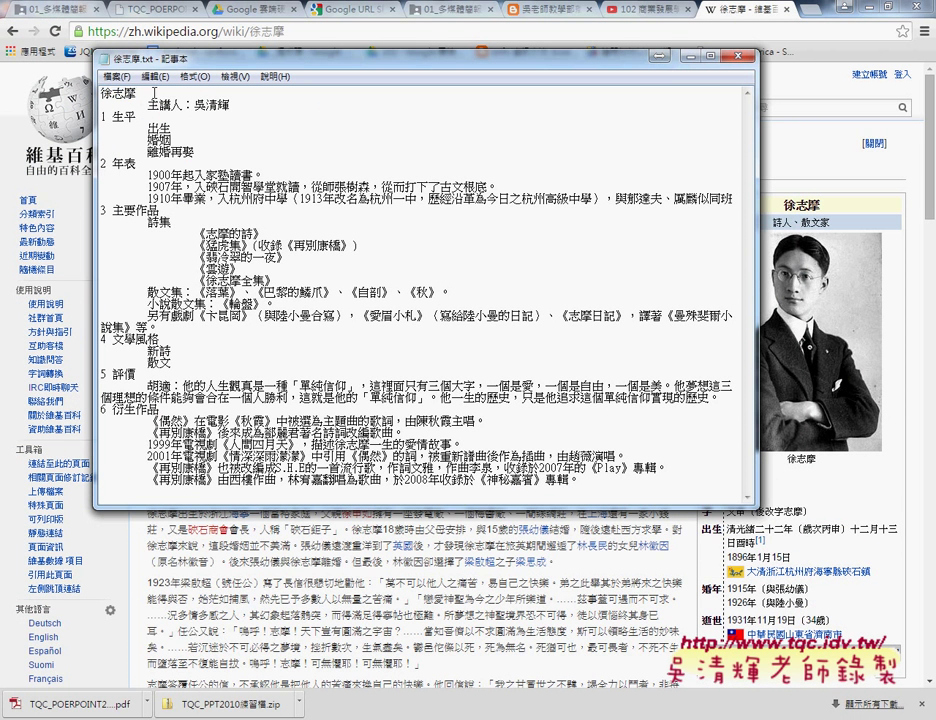
double_click(154, 93)
mouse_move(233, 104)
mouse_down()
mouse_move(102, 92)
mouse_move(146, 105)
mouse_up()
click(160, 105)
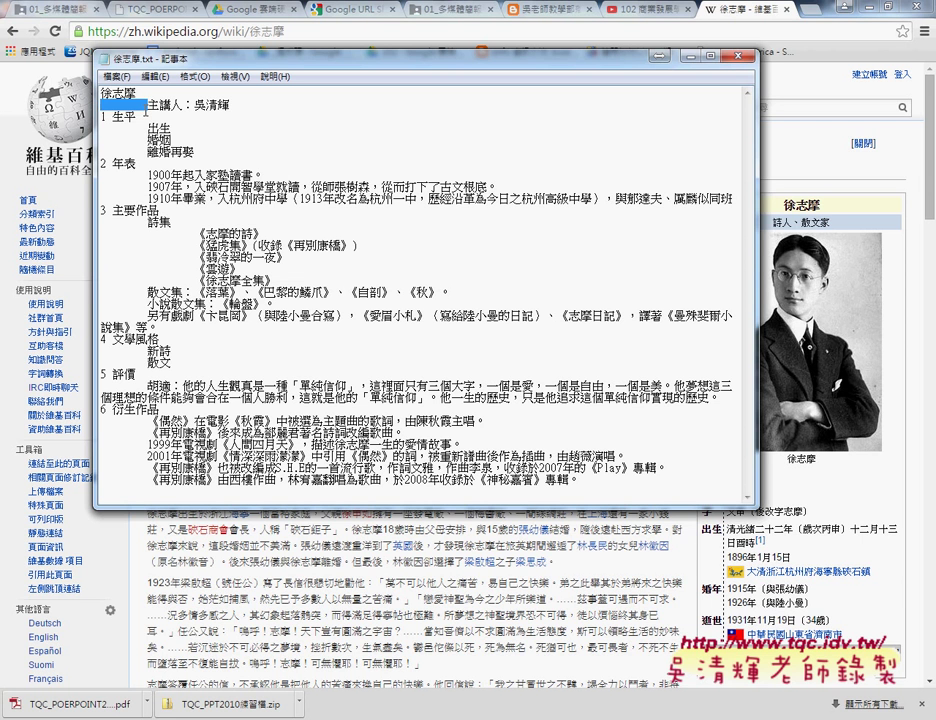
click(142, 93)
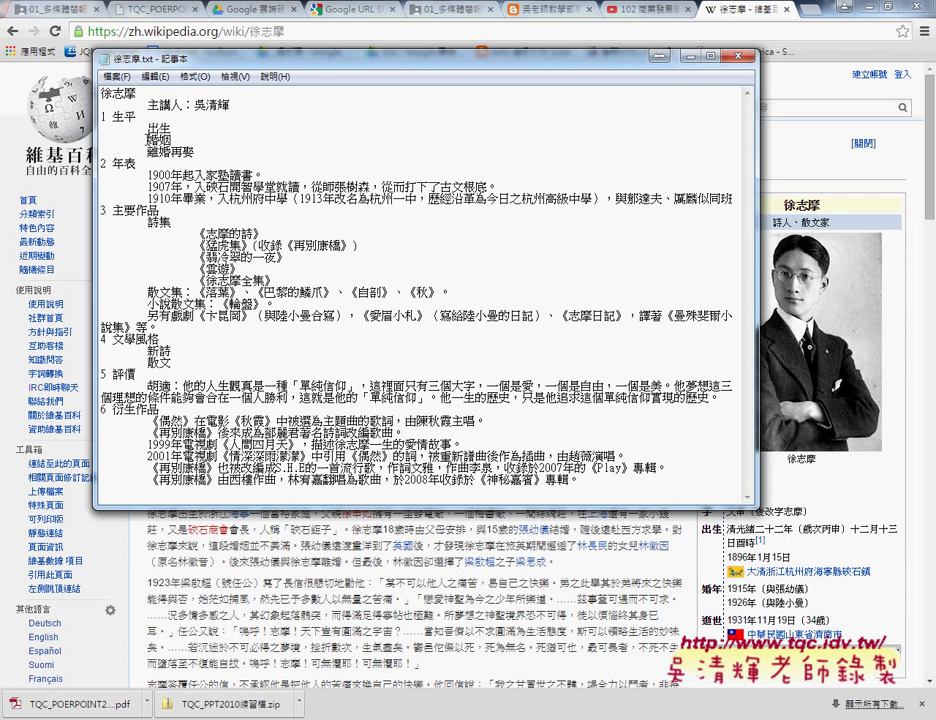
Step: Select the 生平 heading and the three items beneath it, moving the window right
drag(140, 118, 101, 116)
mouse_move(178, 63)
mouse_down()
mouse_move(396, 63)
mouse_move(390, 88)
mouse_up()
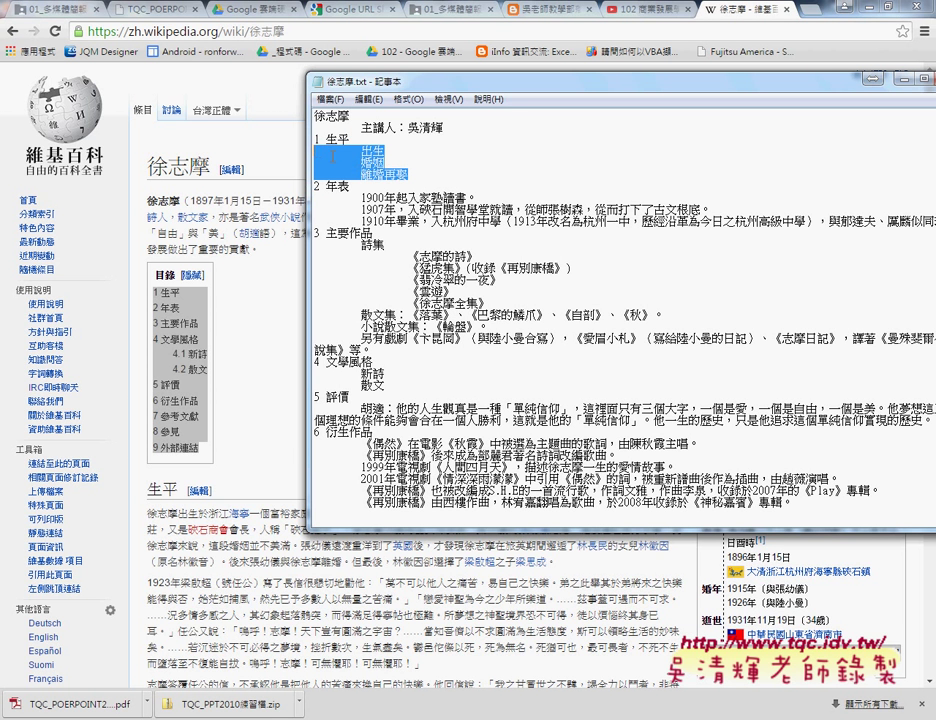
drag(409, 175, 314, 148)
click(382, 233)
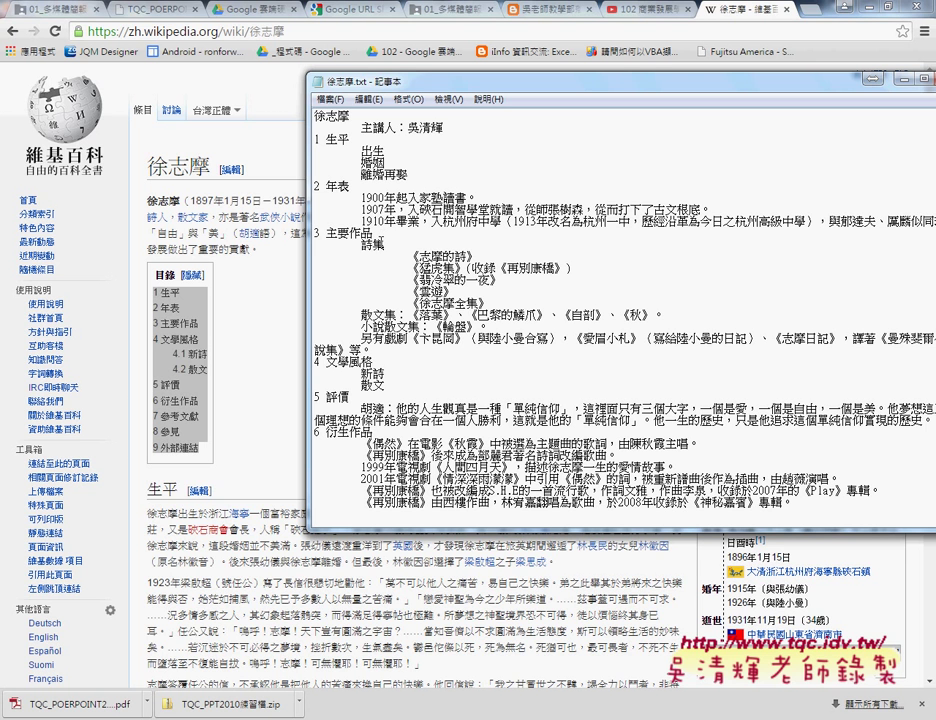
Step: Inspect the indentation before 詩集 and 《志摩的詩》 and select the 《志摩的詩》 title
drag(316, 244, 360, 244)
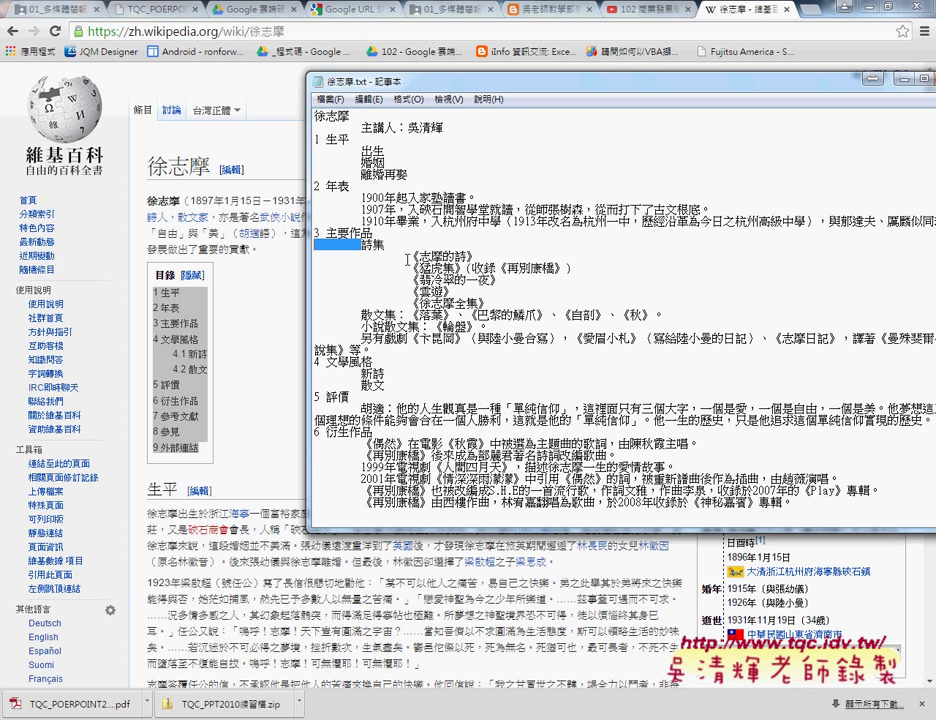
drag(412, 257, 362, 257)
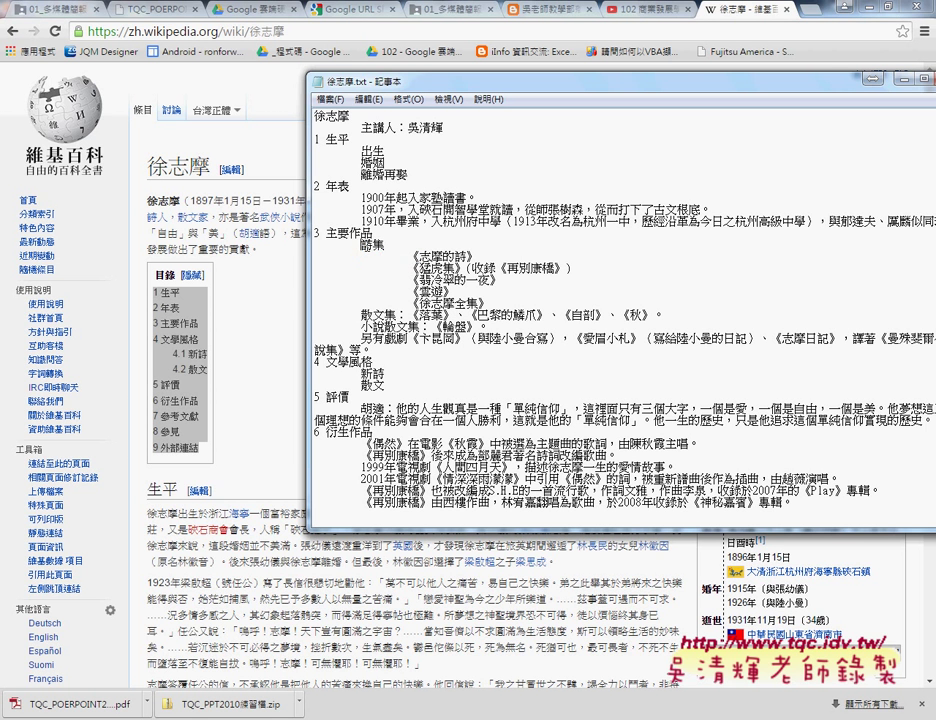
click(408, 258)
drag(408, 258, 470, 258)
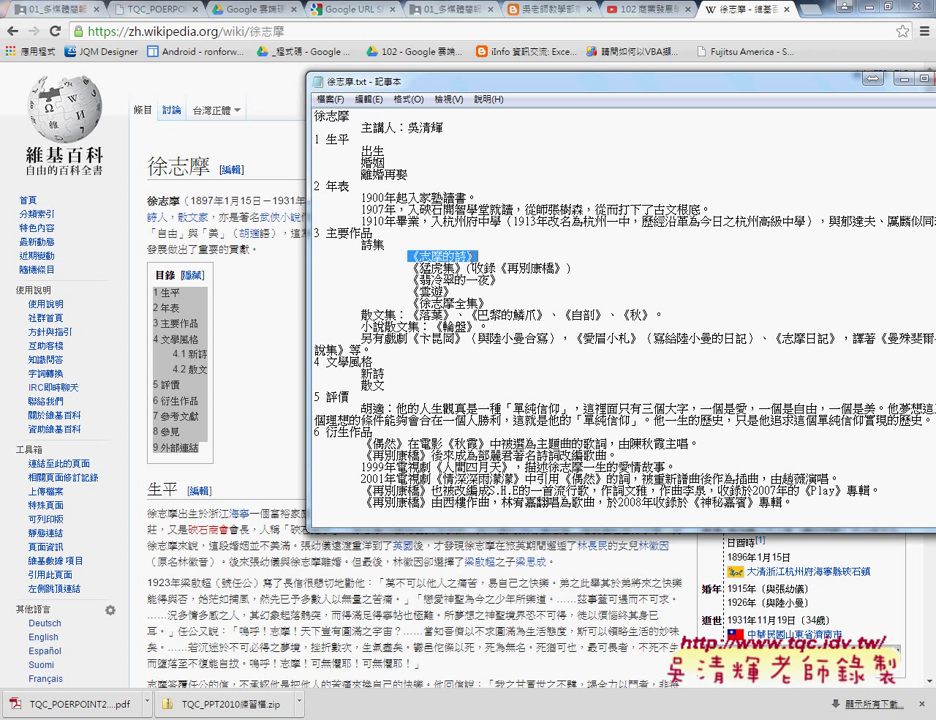
click(408, 270)
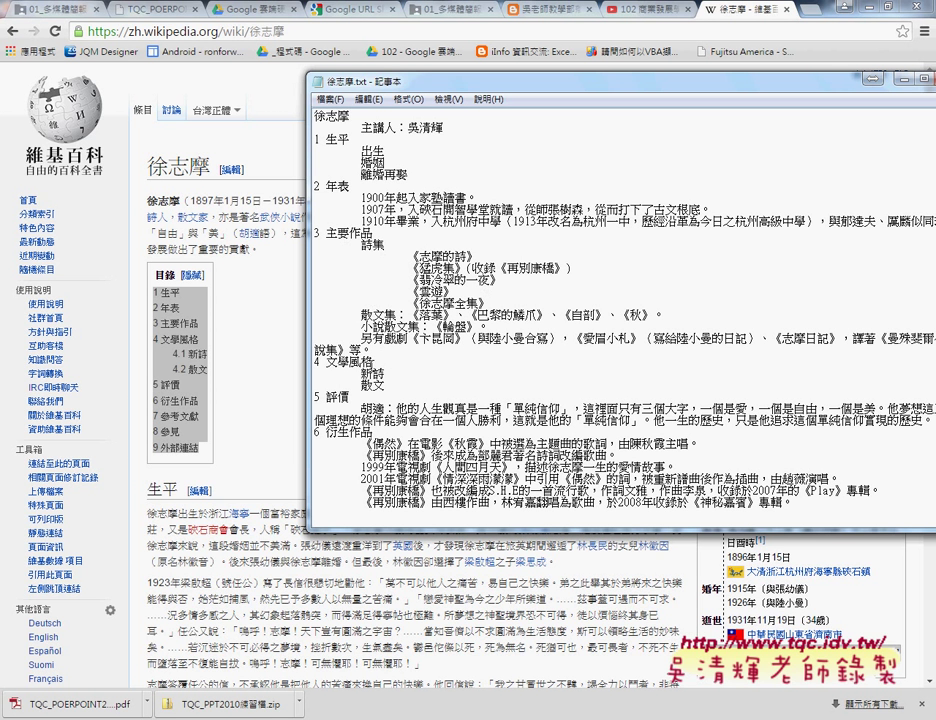
Step: Select the 文學風格 heading, then bring the 102.pptx presentation back to the front
drag(372, 361, 314, 361)
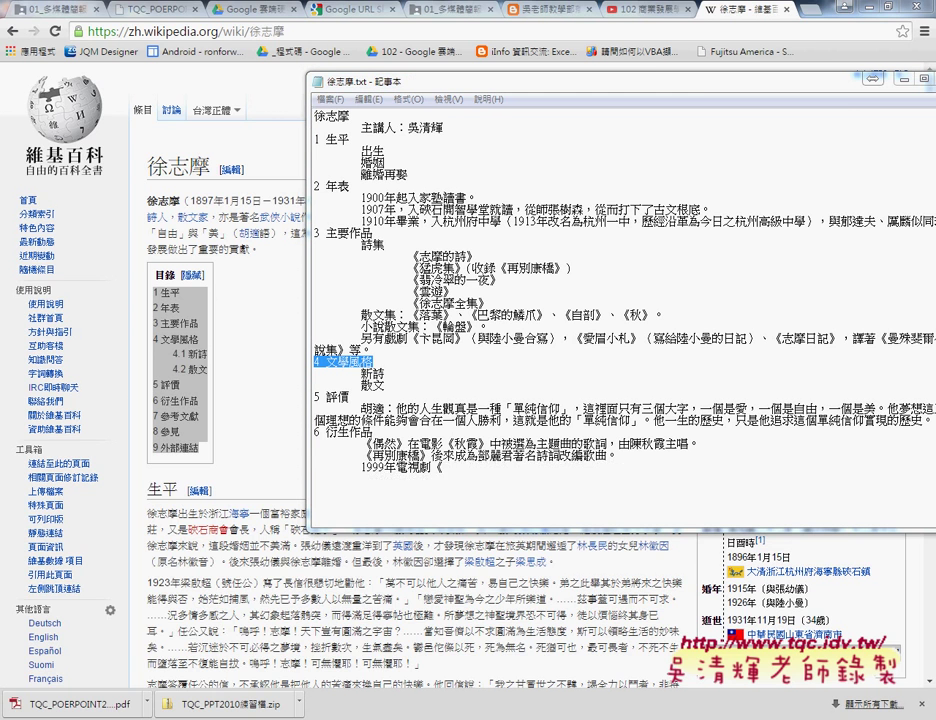
mouse_move(257, 716)
click(400, 694)
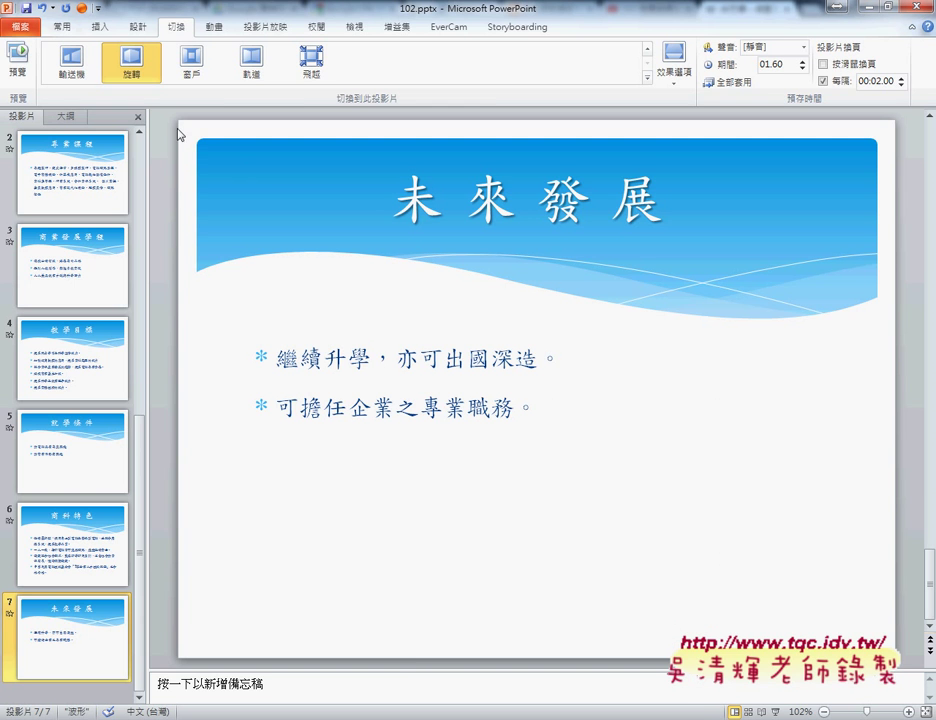
Step: View the File > New presentation options, then return to the 徐志摩 Wikipedia page
click(26, 35)
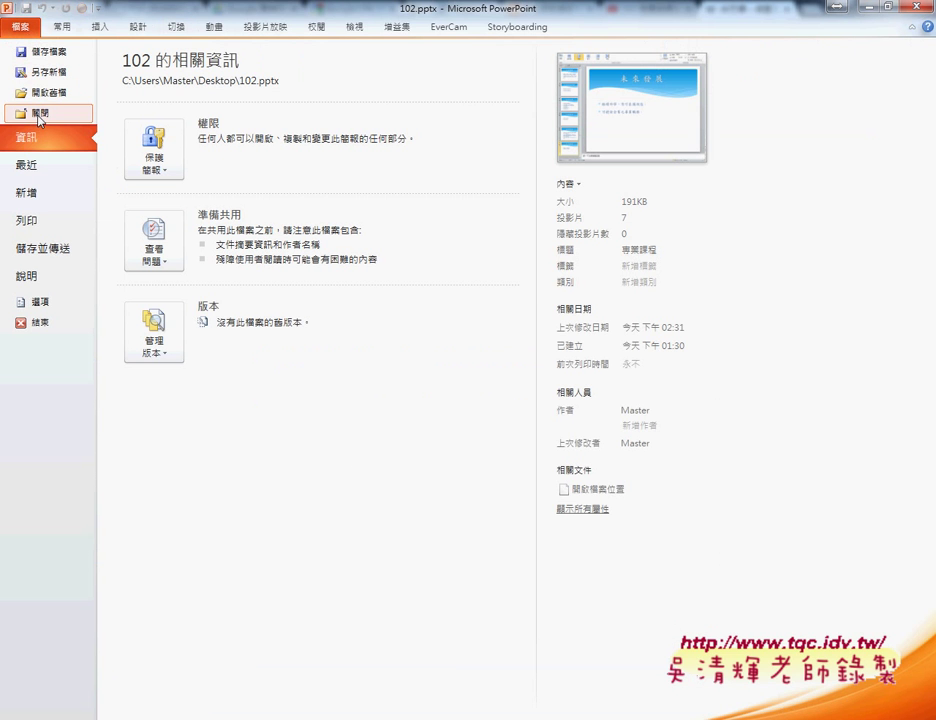
click(45, 204)
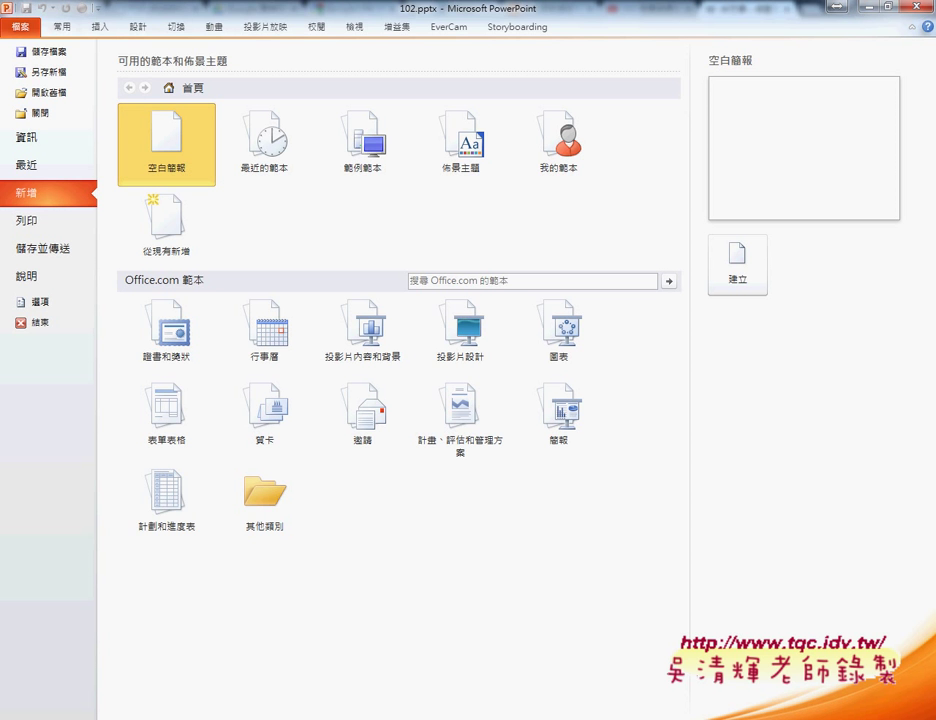
key(alt+Tab)
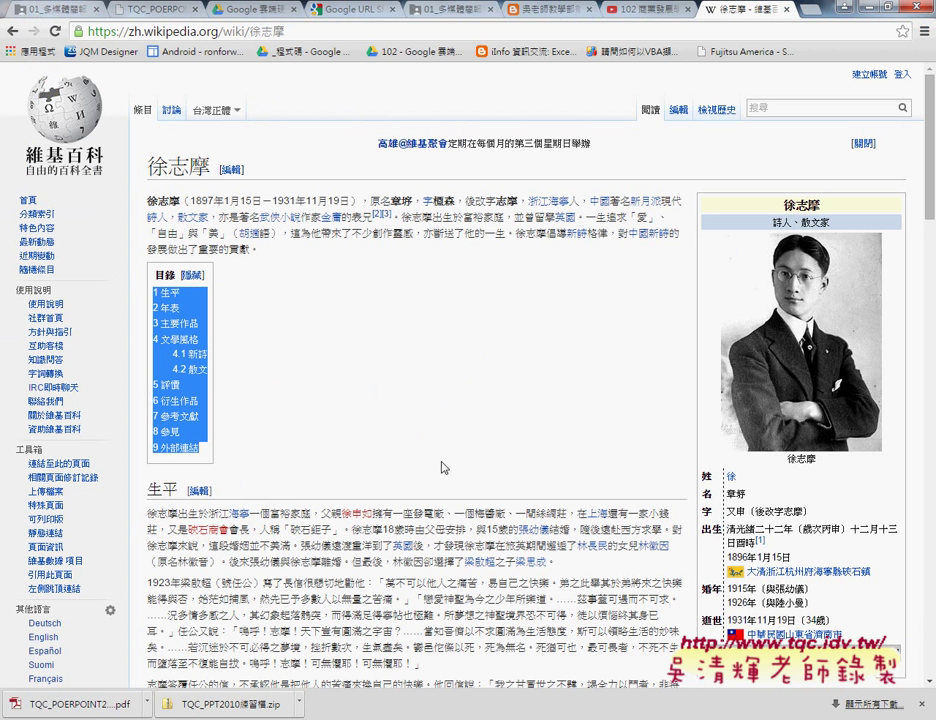